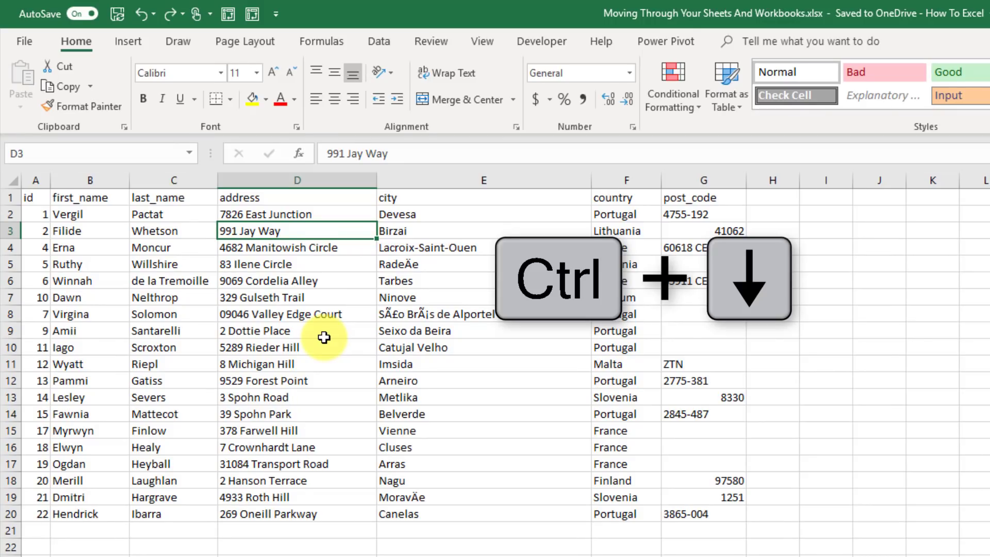
Jump to the last address in column D, back to its header, then along row 1 to post_code and A1
{"action": "key", "text": "ctrl+Down"}
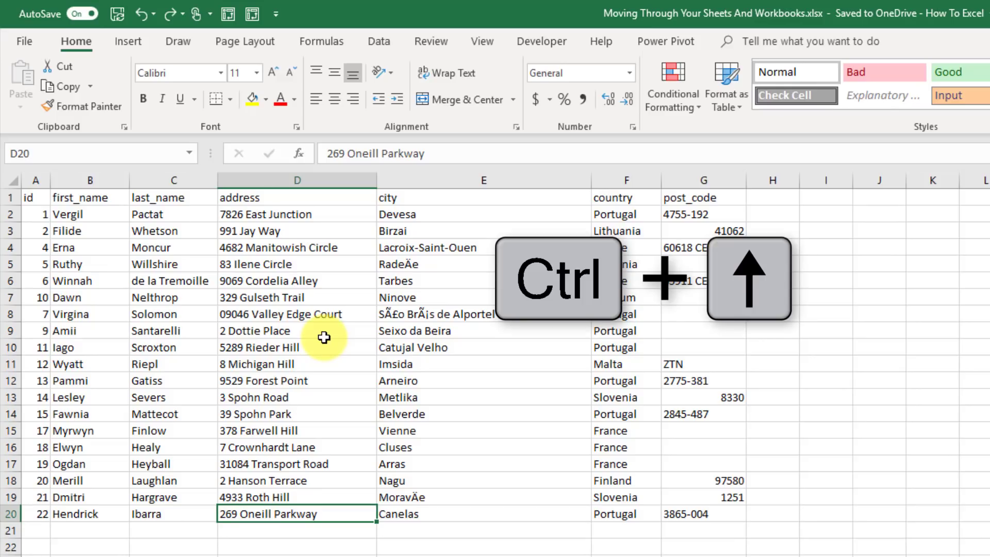
{"action": "key", "text": "ctrl+Up"}
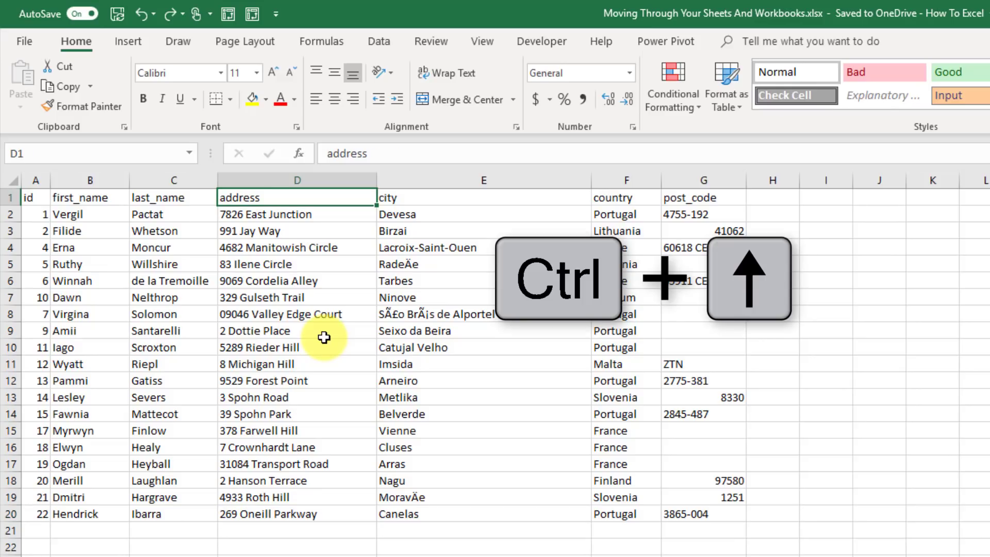
{"action": "key", "text": "ctrl+Right"}
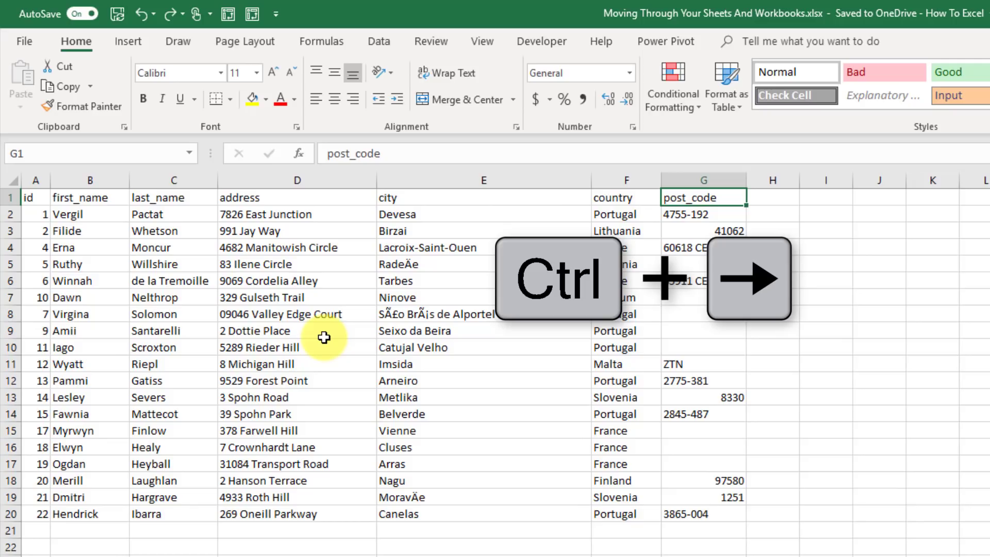
{"action": "key", "text": "ctrl+Left"}
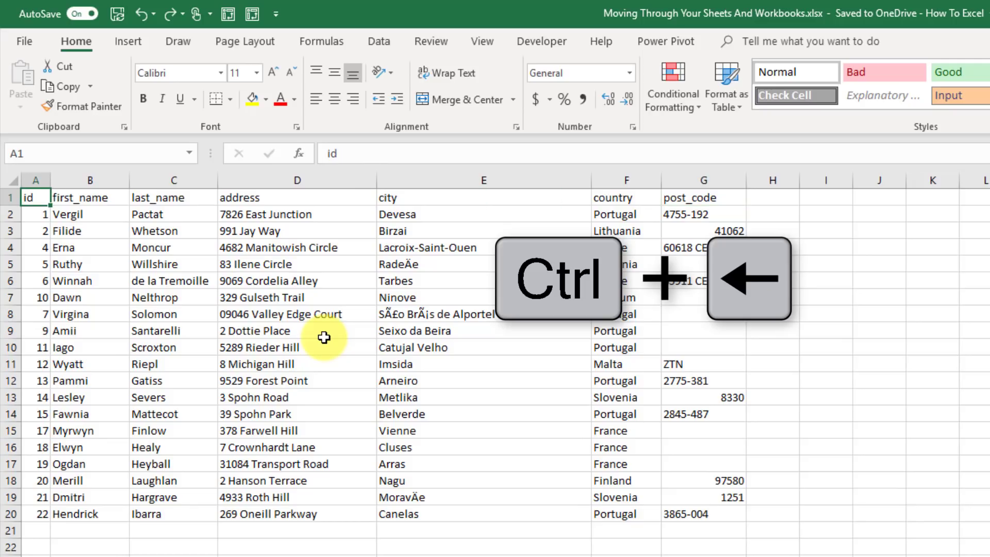
Jump to the post_code header, then down column G past the gap to ZTN in G11
{"action": "key", "text": "ctrl+Right"}
{"action": "key", "text": "ctrl+Down"}
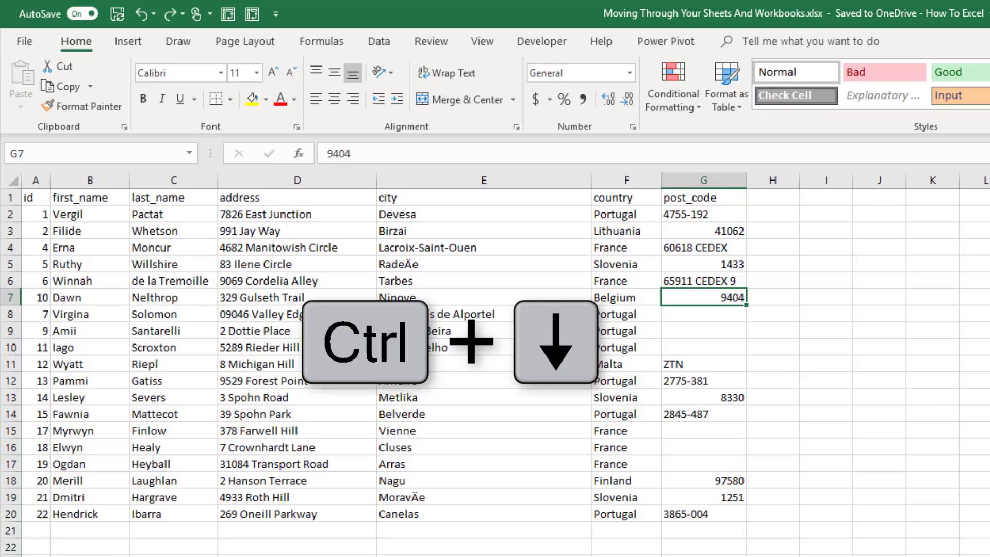
{"action": "key", "text": "ctrl+Down"}
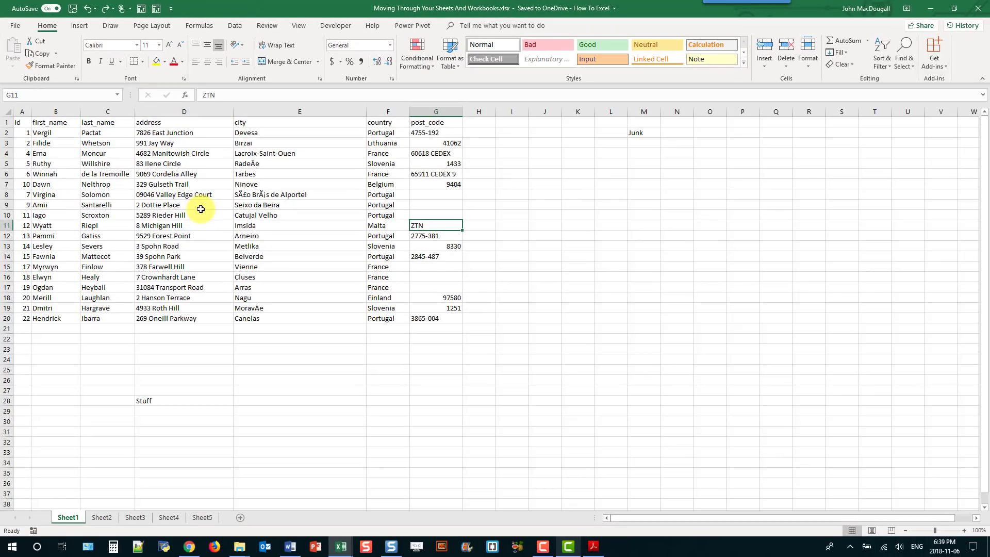
Jump to the sheet's last column and last row, then back through A20 to A1
{"action": "key", "text": "ctrl+Right"}
{"action": "key", "text": "ctrl+Right"}
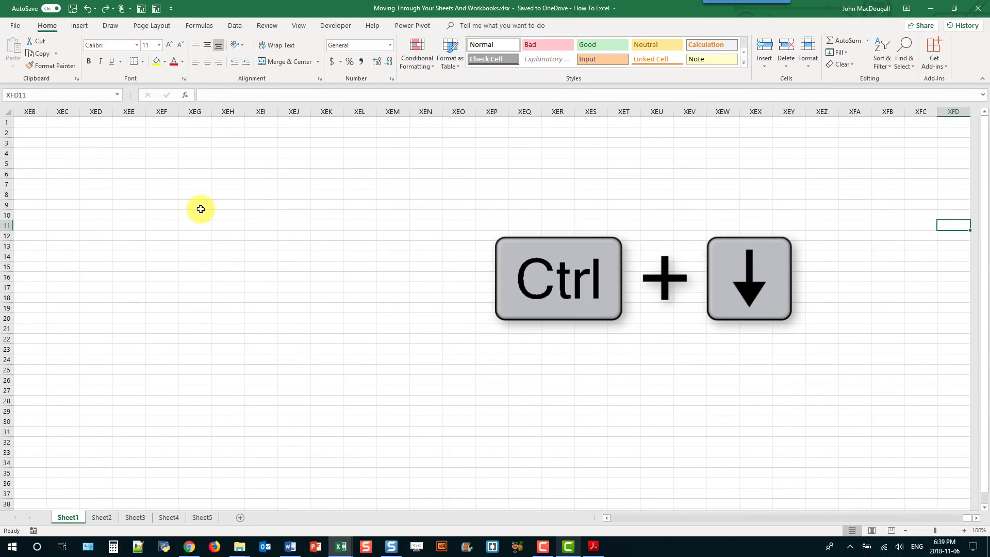
{"action": "key", "text": "ctrl+Down"}
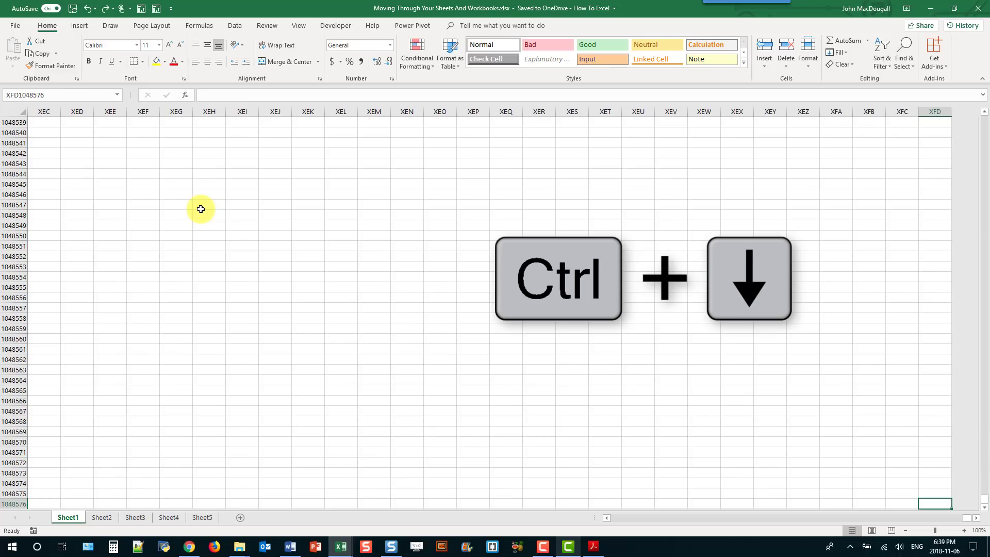
{"action": "key", "text": "ctrl+Left"}
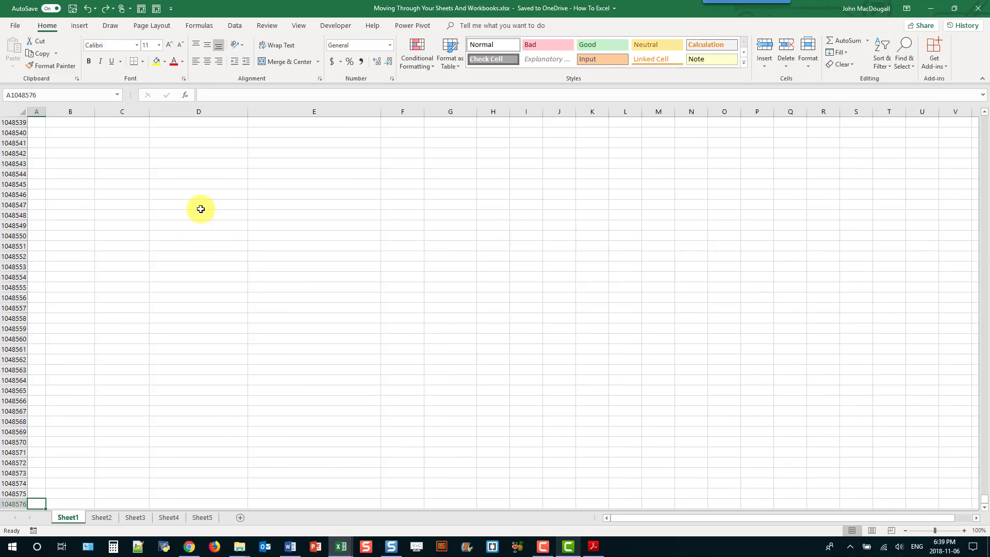
{"action": "key", "text": "ctrl+Up"}
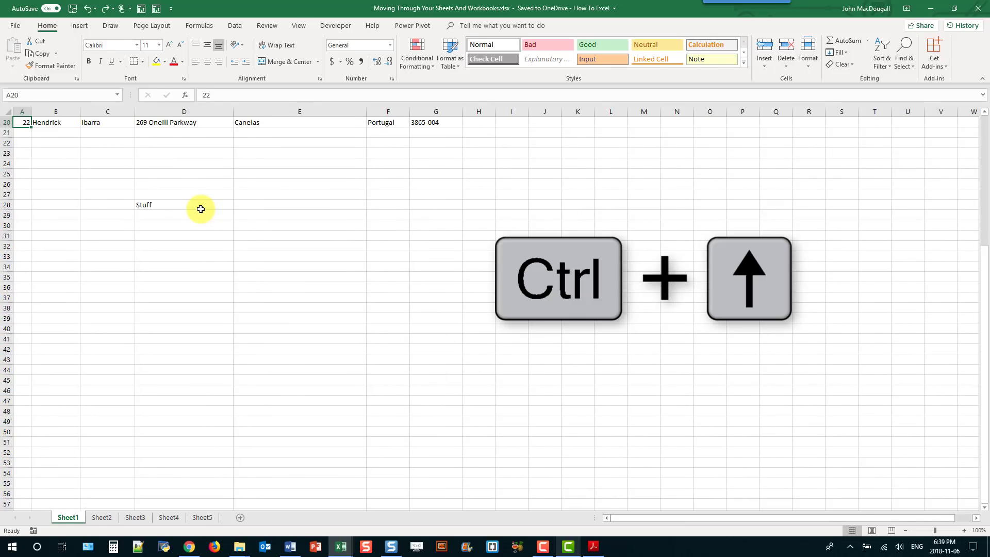
{"action": "key", "text": "ctrl+Up"}
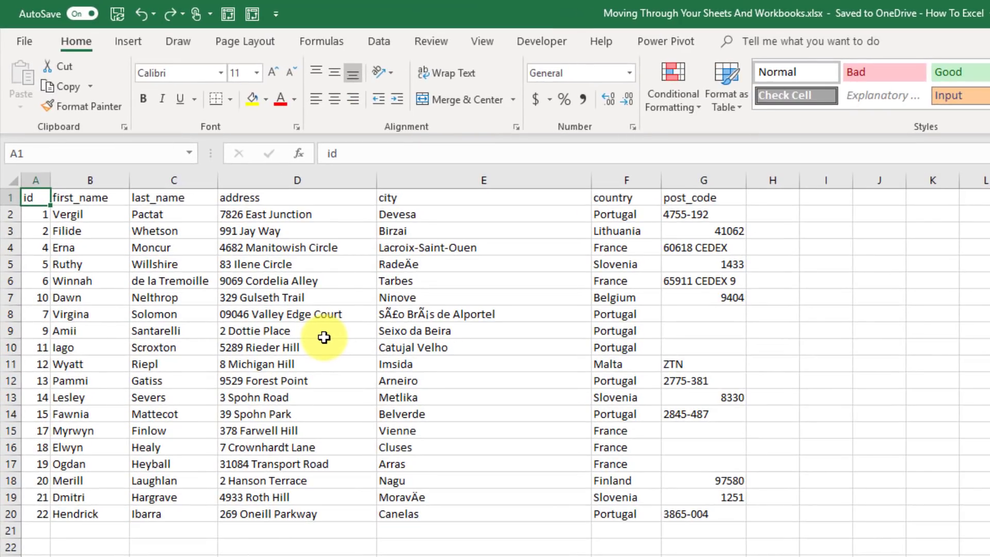
Select the id column A1:A20 with Ctrl+Shift+Down, then pick the 2 Dottie Place cell D9
{"action": "key", "text": "ctrl+shift+Down"}
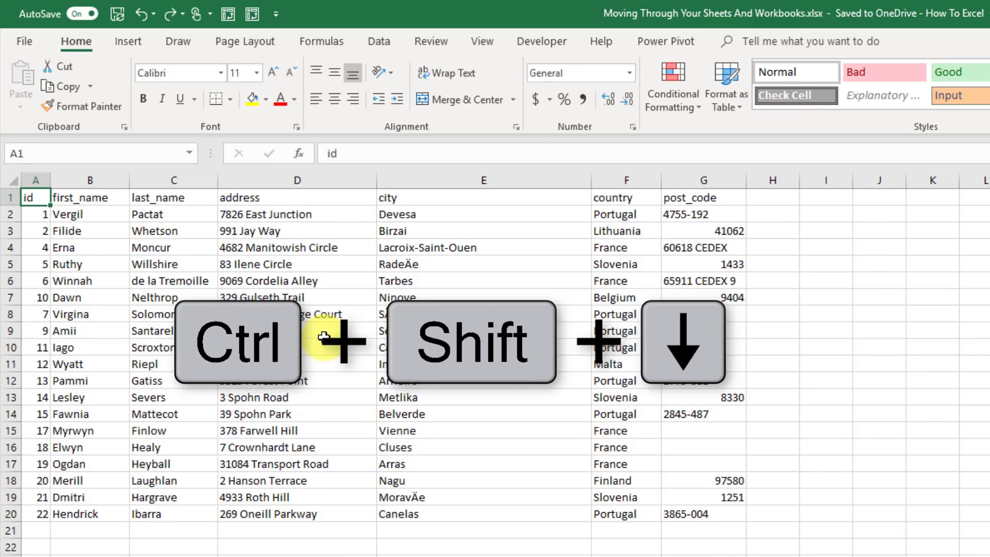
{"action": "key", "text": "ctrl+shift+Down"}
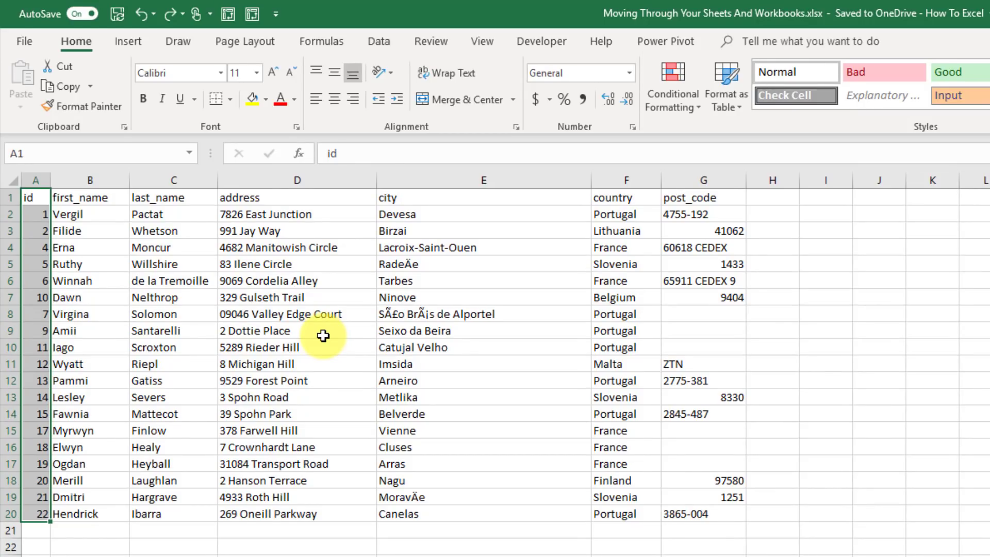
{"action": "left_click", "coordinate": [324, 337]}
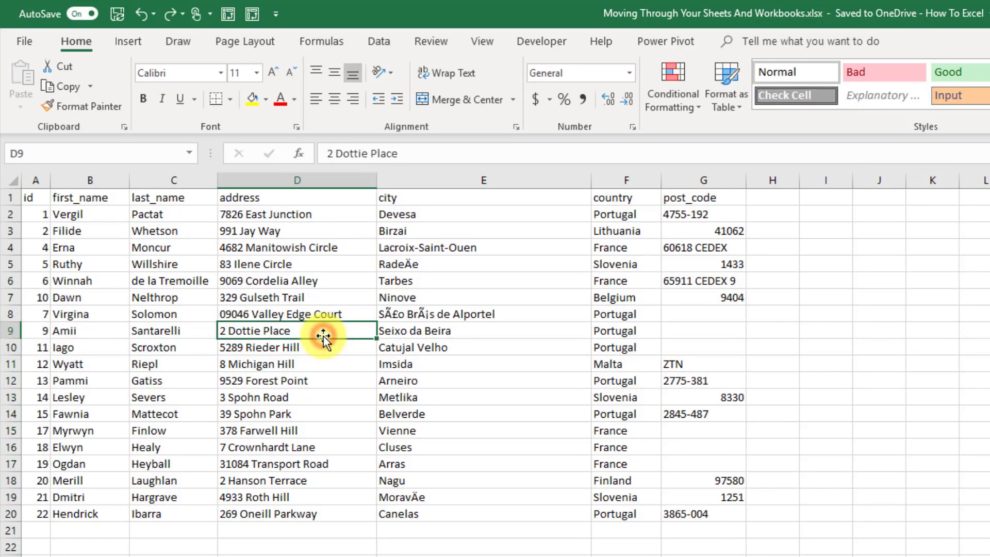
Double-click cell borders to jump to F9, F1, F20 and A20, then select France in F16
{"action": "double_click", "coordinate": [375, 331]}
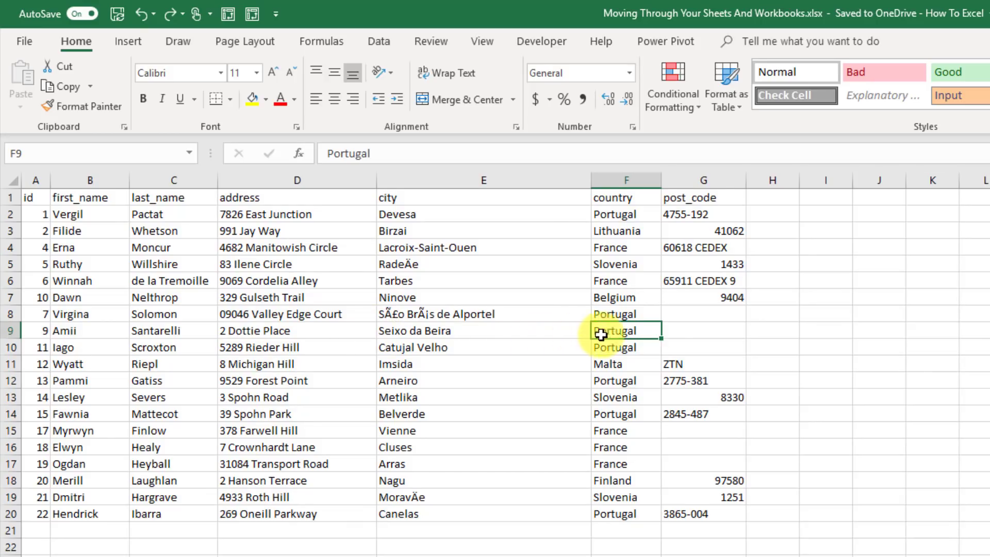
{"action": "double_click", "coordinate": [635, 322]}
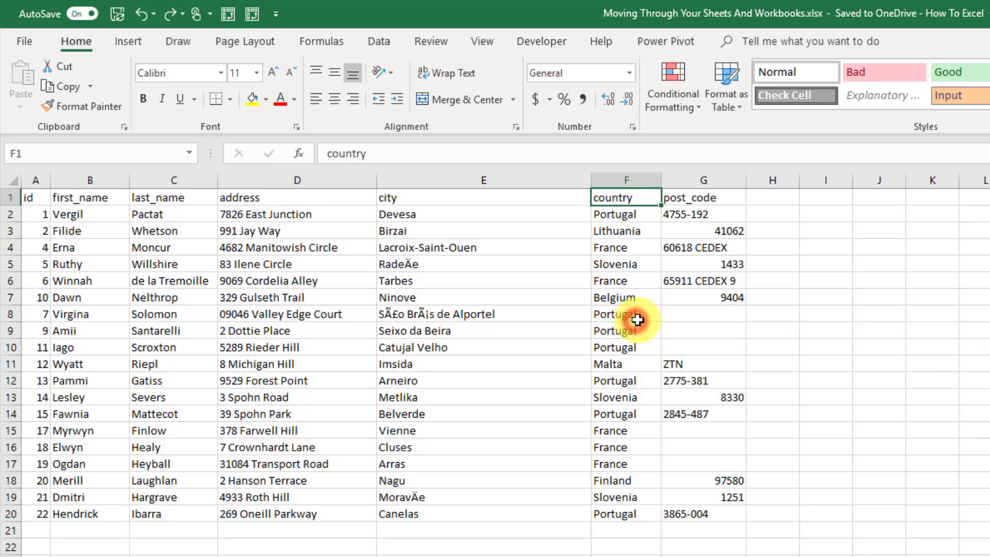
{"action": "double_click", "coordinate": [621, 206]}
{"action": "double_click", "coordinate": [591, 512]}
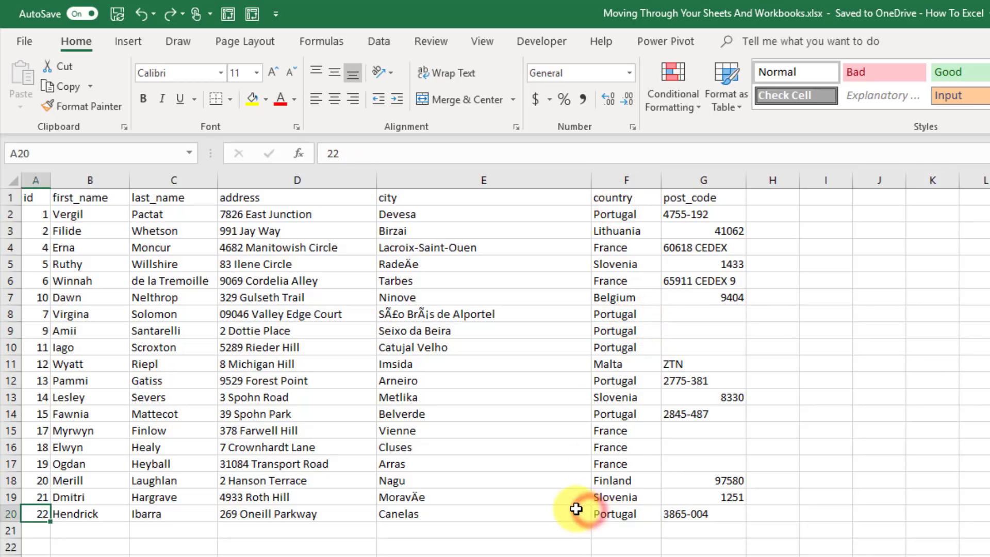
{"action": "left_click", "coordinate": [619, 447]}
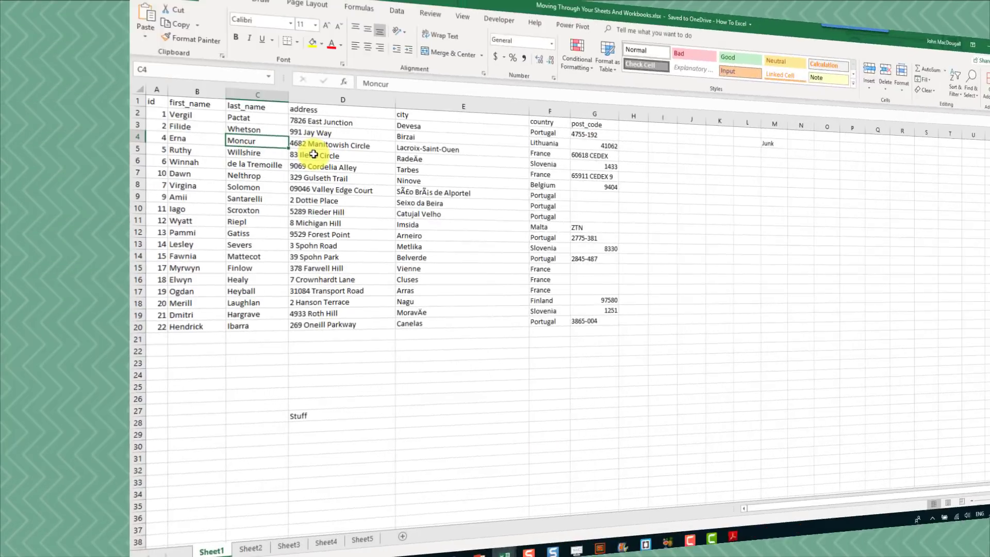
Select Moncur in C4, move down to Nelthrop in C7, and show the workbook's Info page
{"action": "left_click", "coordinate": [60, 252]}
{"action": "key", "text": "Return"}
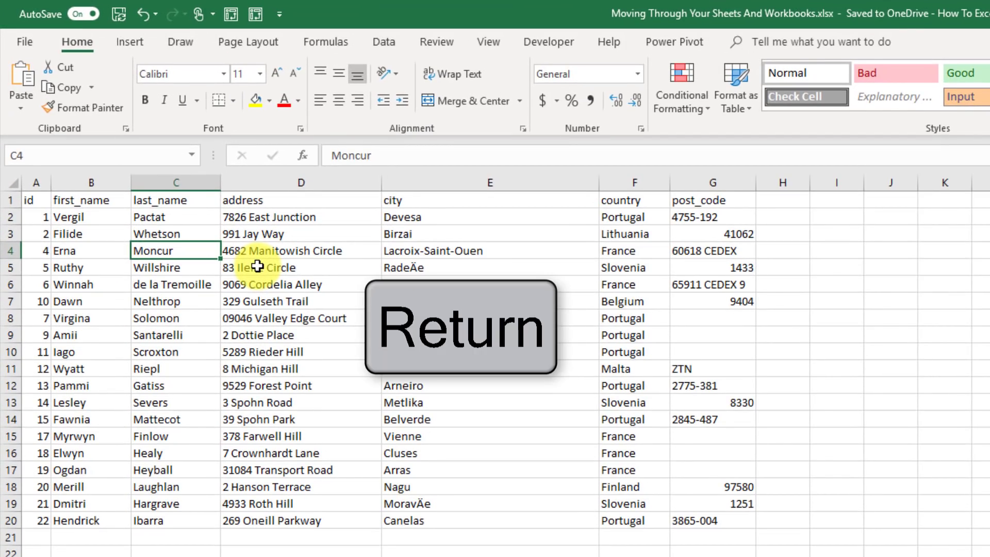
{"action": "key", "text": "Return"}
{"action": "key", "text": "Return"}
{"action": "key", "text": "Return"}
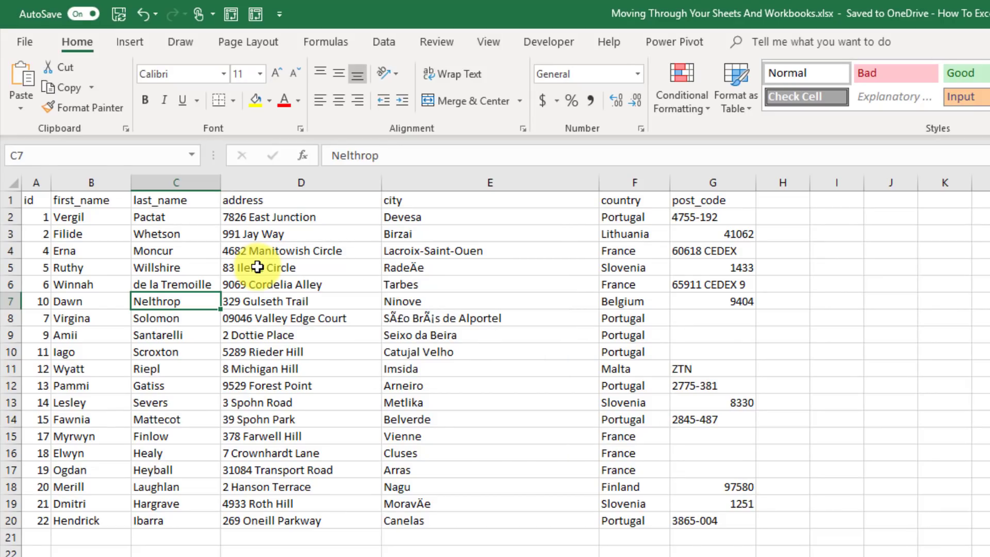
{"action": "left_click", "coordinate": [25, 42]}
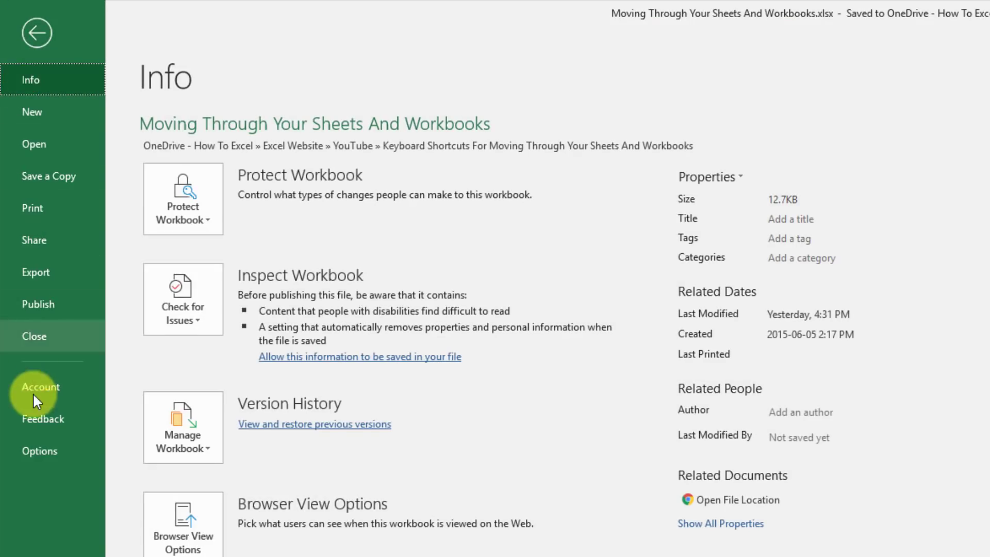
In Excel Options > Advanced, set the after-Enter selection direction to Right and confirm with OK
{"action": "left_click", "coordinate": [33, 438]}
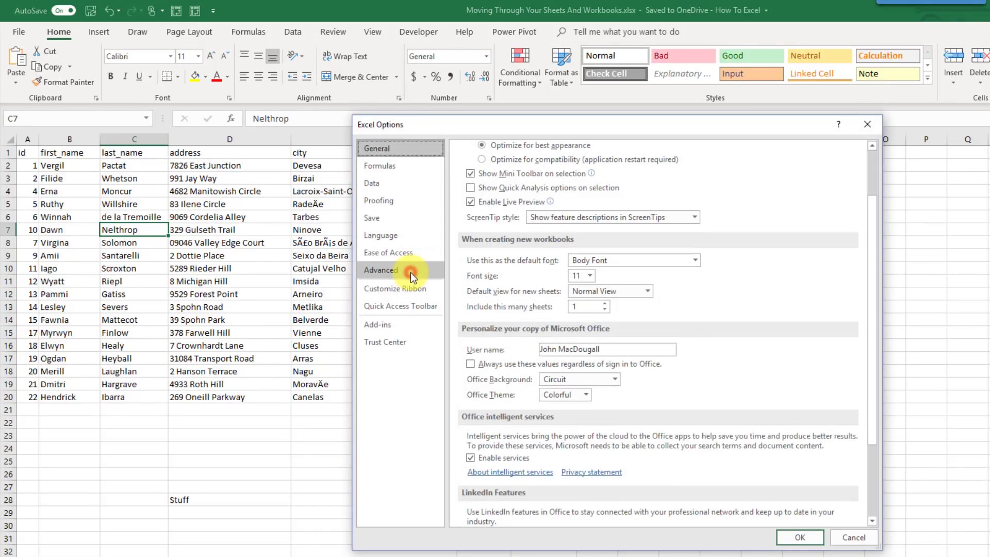
{"action": "left_click", "coordinate": [411, 272]}
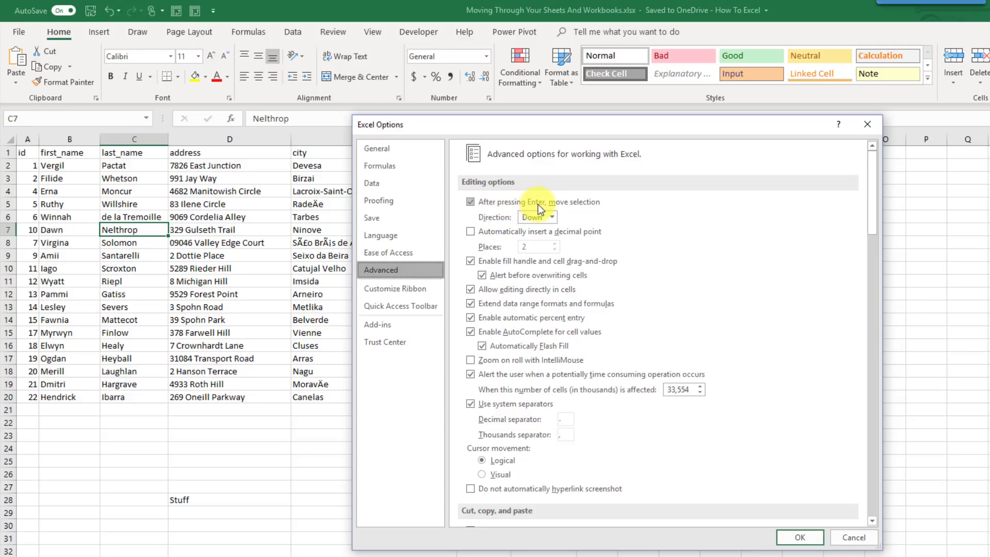
{"action": "left_click", "coordinate": [543, 218]}
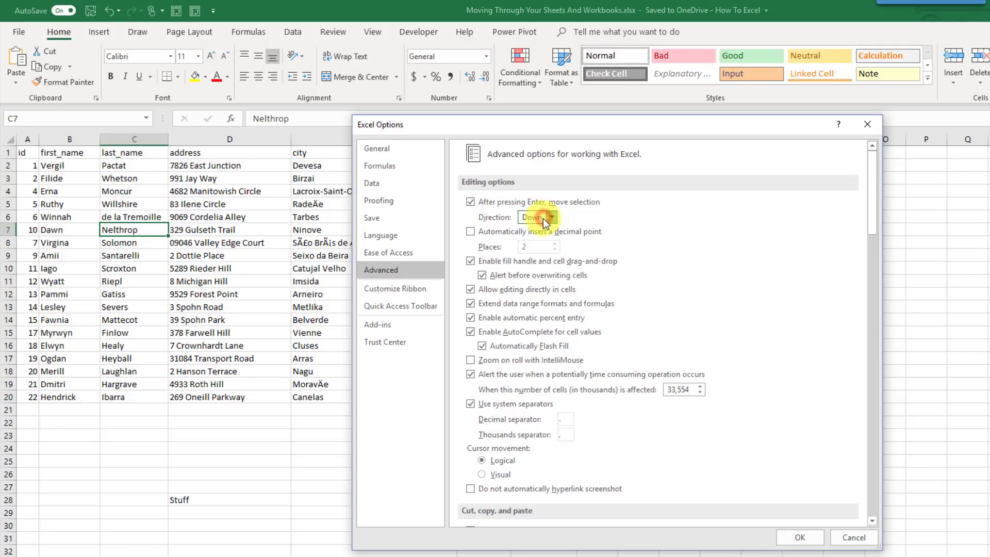
{"action": "left_click", "coordinate": [537, 244]}
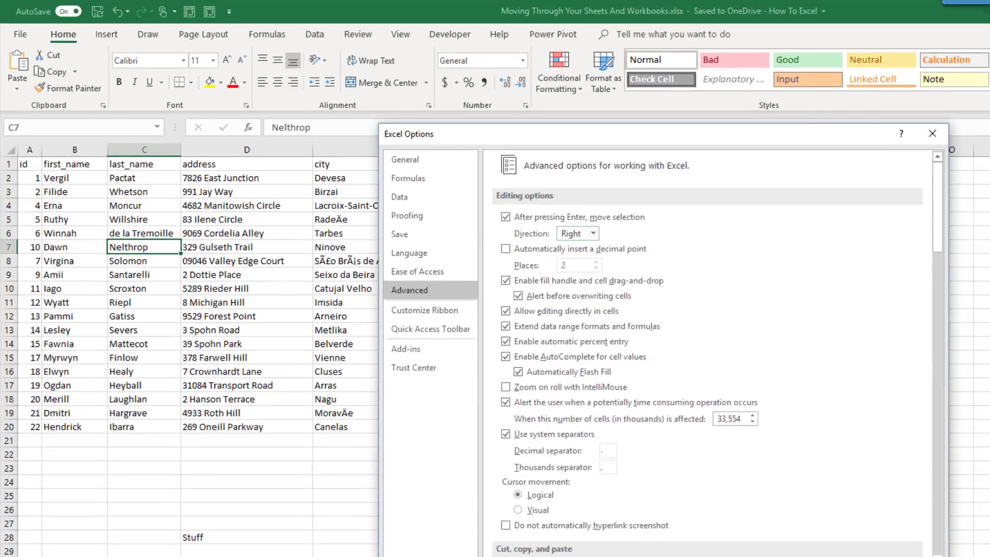
{"action": "left_click", "coordinate": [801, 538]}
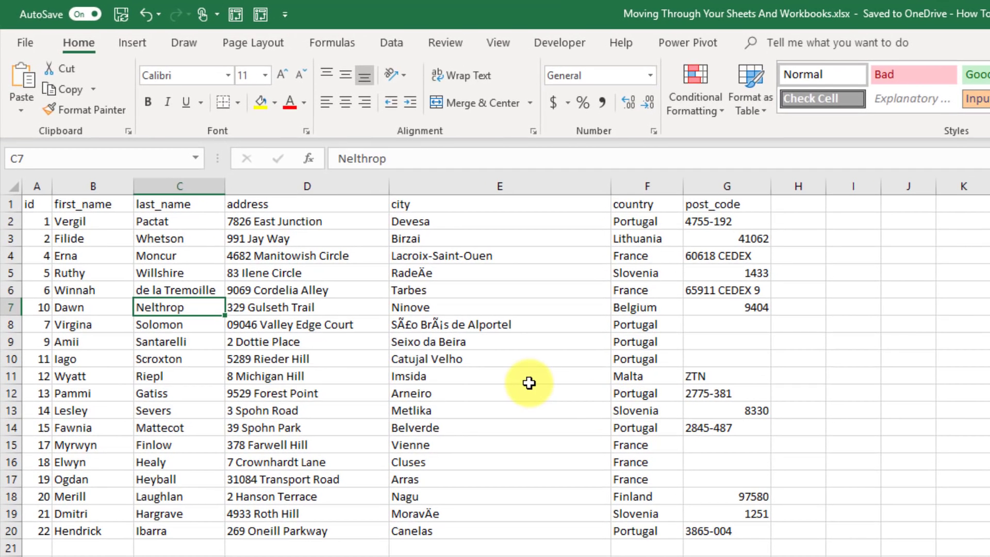
Jump to column A with Home and to A1 with Ctrl+Home, then select I18 back to A18
{"action": "key", "text": "Return"}
{"action": "key", "text": "Return"}
{"action": "key", "text": "Return"}
{"action": "key", "text": "Return"}
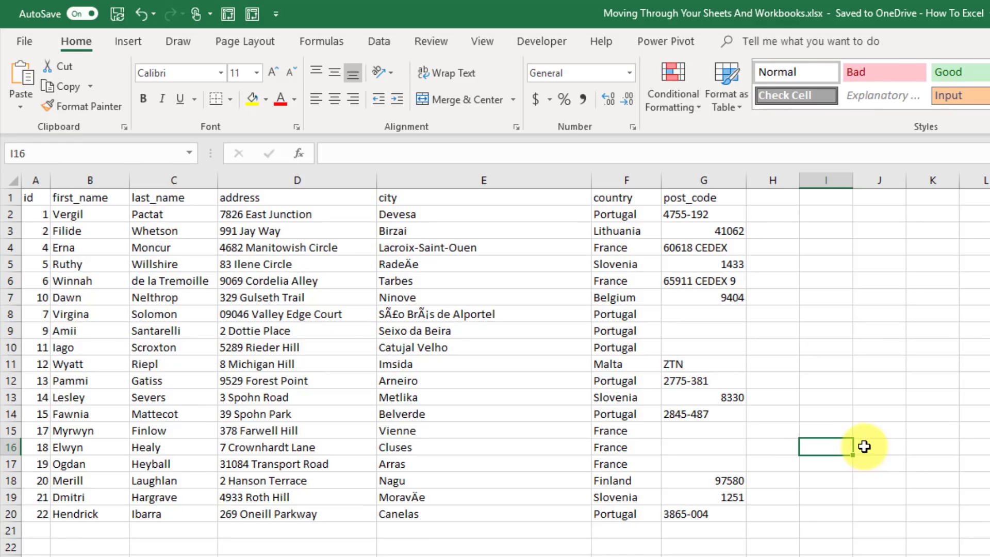
{"action": "key", "text": "Home"}
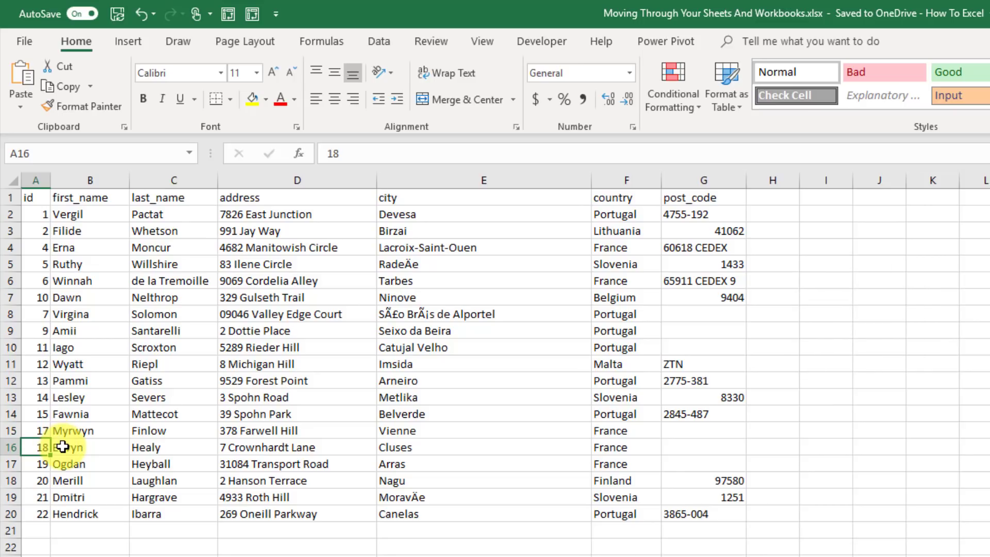
{"action": "left_click", "coordinate": [819, 449]}
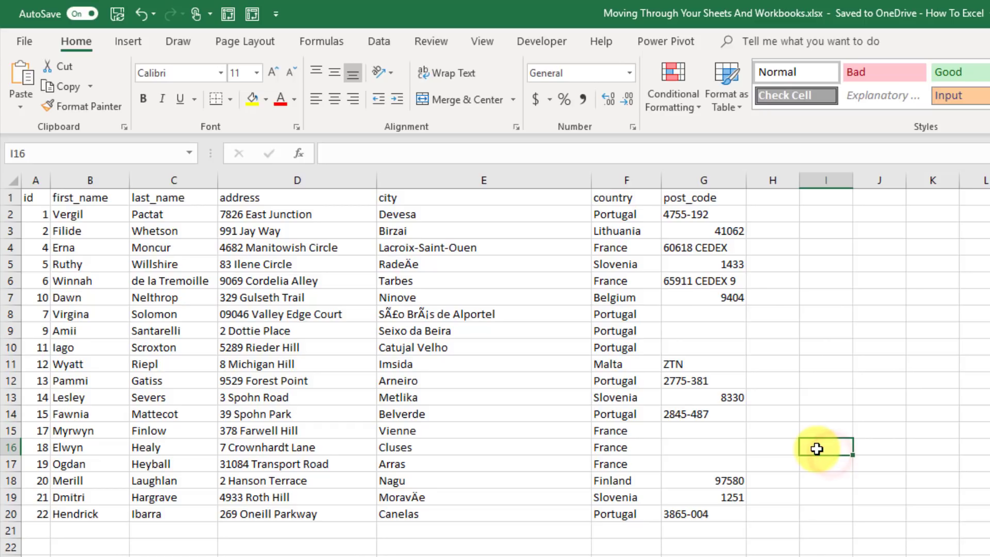
{"action": "key", "text": "ctrl+Home"}
{"action": "key", "text": "ctrl+Home"}
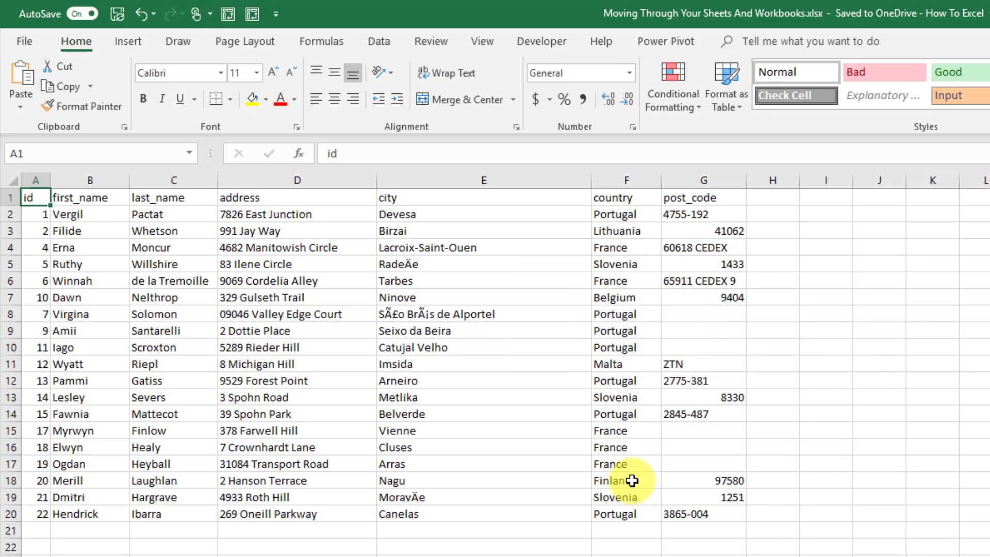
{"action": "left_click", "coordinate": [820, 481]}
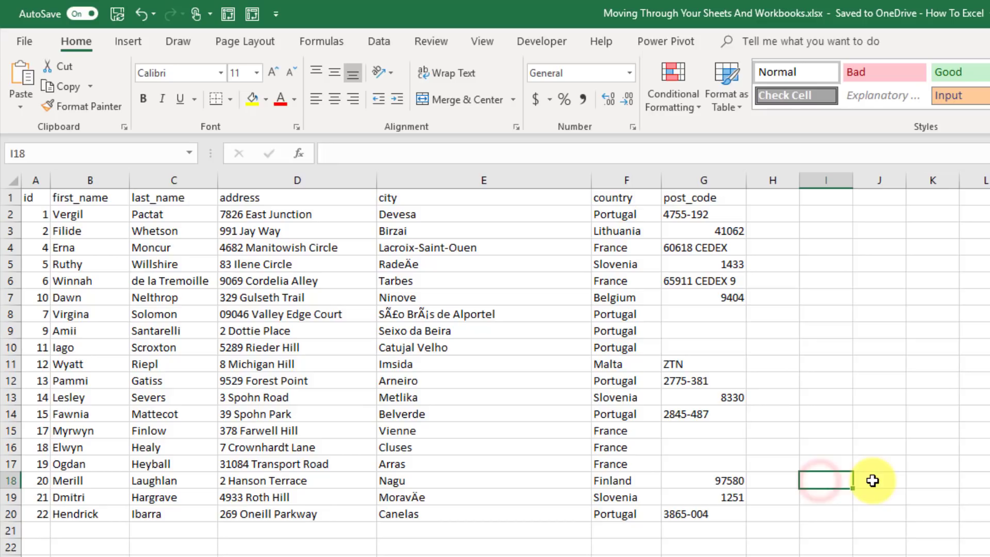
{"action": "key", "text": "shift+Home"}
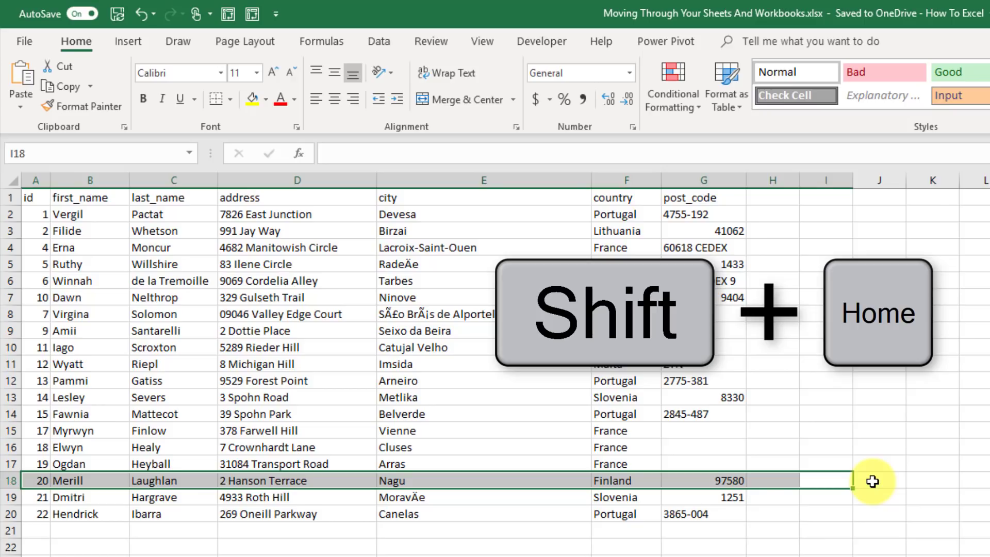
Reselect I18 alone and extend the selection up to A1, covering A1:I18
{"action": "left_click", "coordinate": [873, 481]}
{"action": "key", "text": "Left"}
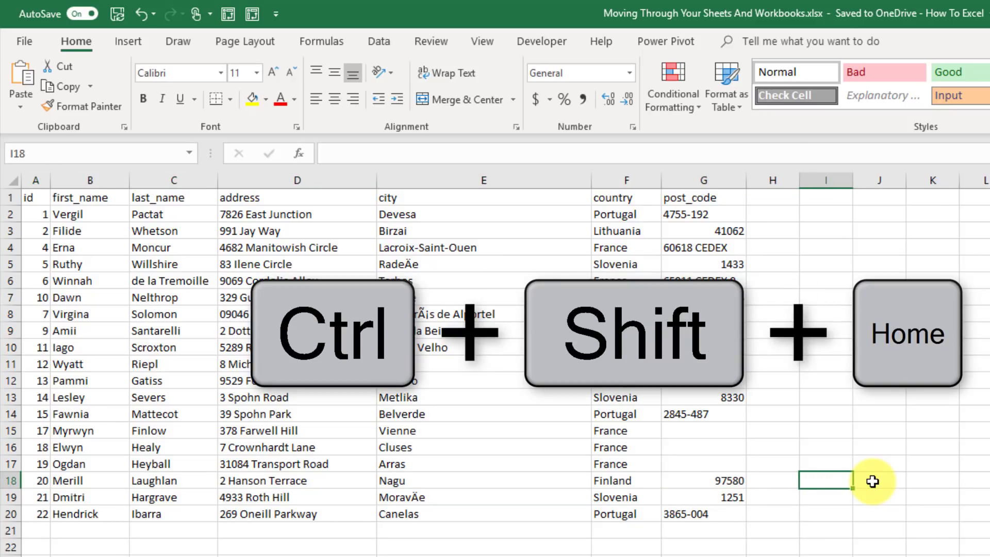
{"action": "key", "text": "ctrl+shift+Home"}
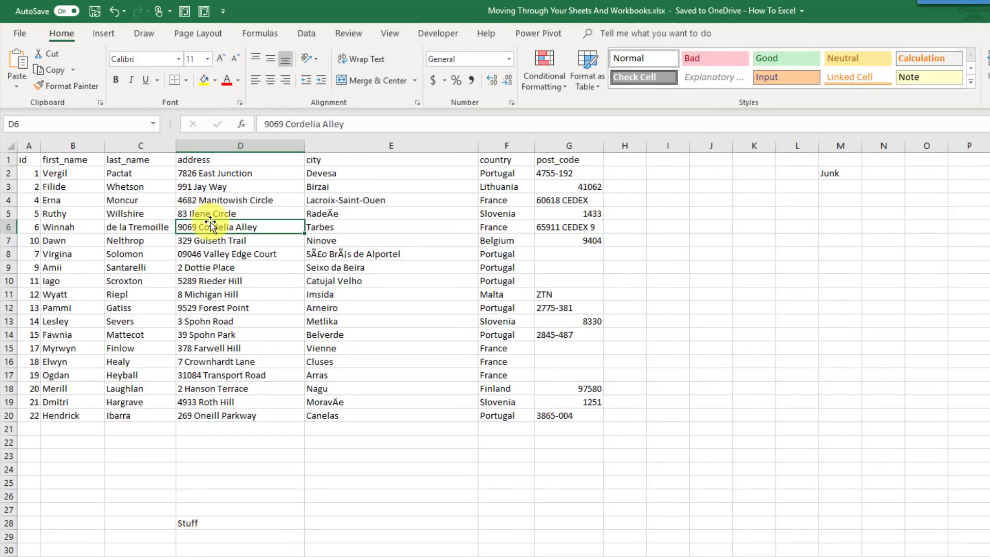
Find the last used cell, highlighting row 28 and column M, which meet at M28
{"action": "key", "text": "ctrl+End"}
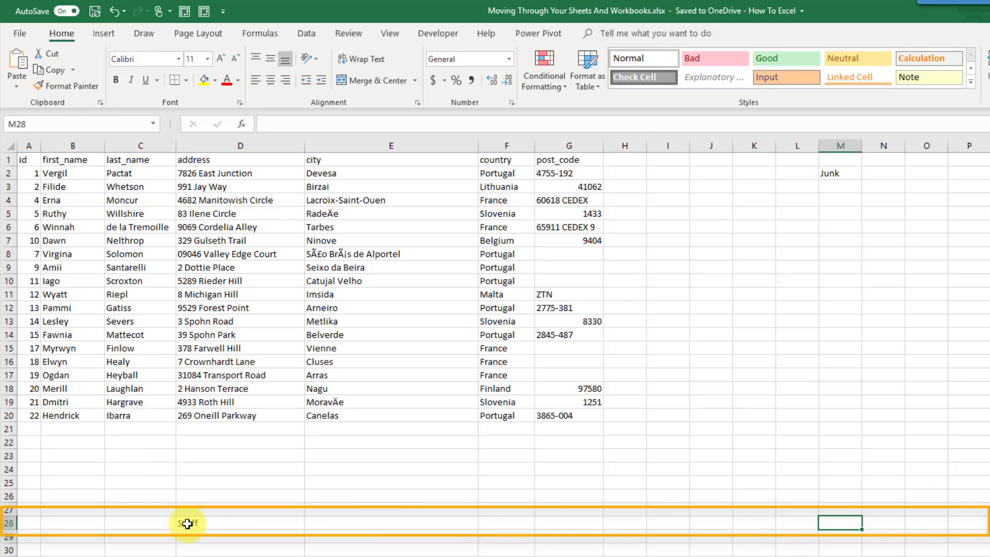
{"action": "left_click", "coordinate": [5, 523]}
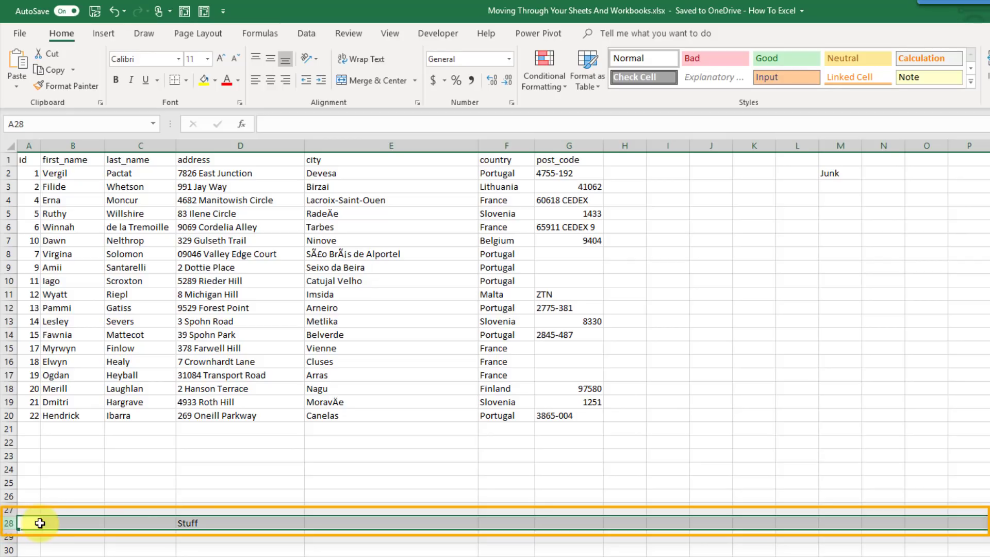
{"action": "left_click", "coordinate": [842, 147]}
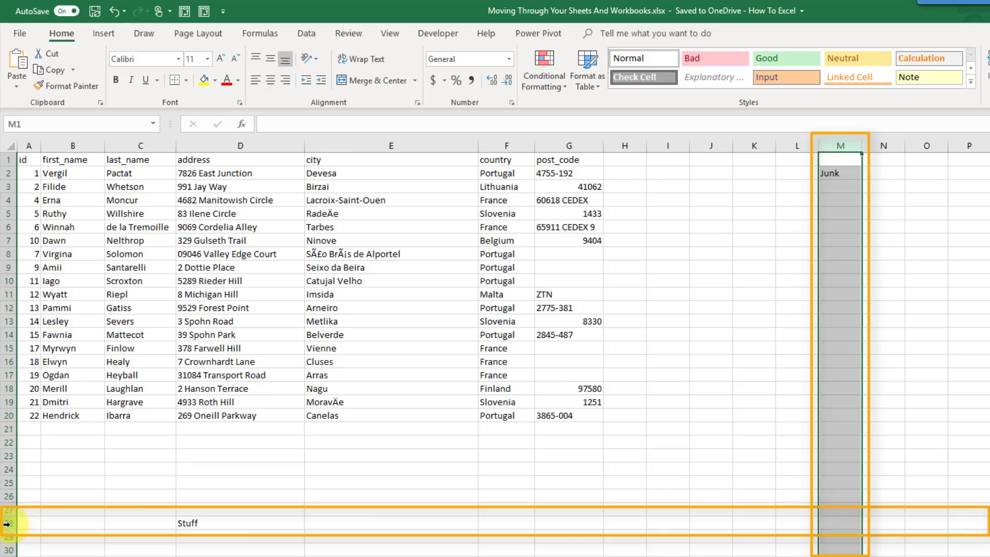
{"action": "left_click", "coordinate": [833, 522]}
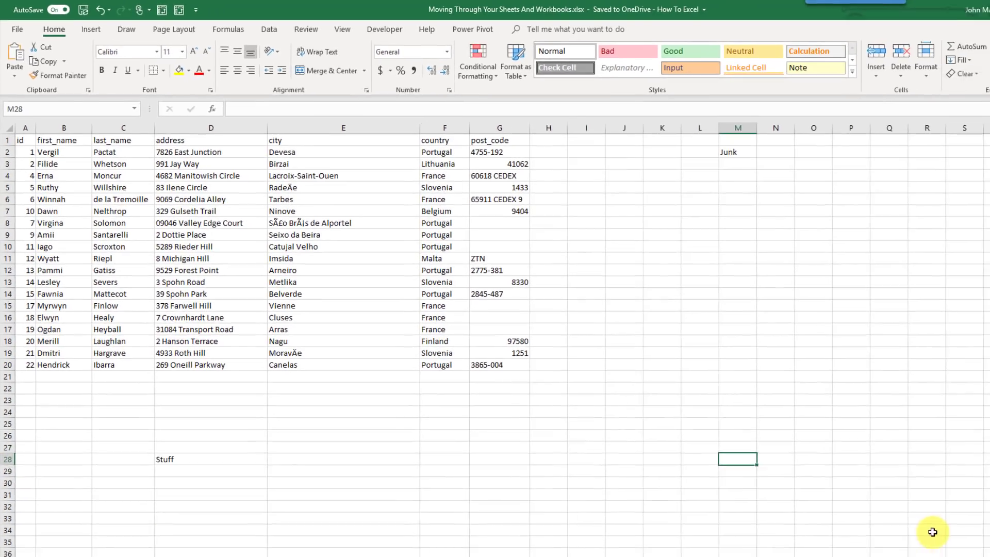
Ctrl+End to M28 from R34 and from C6, then select C6 through M28
{"action": "left_click", "coordinate": [904, 515]}
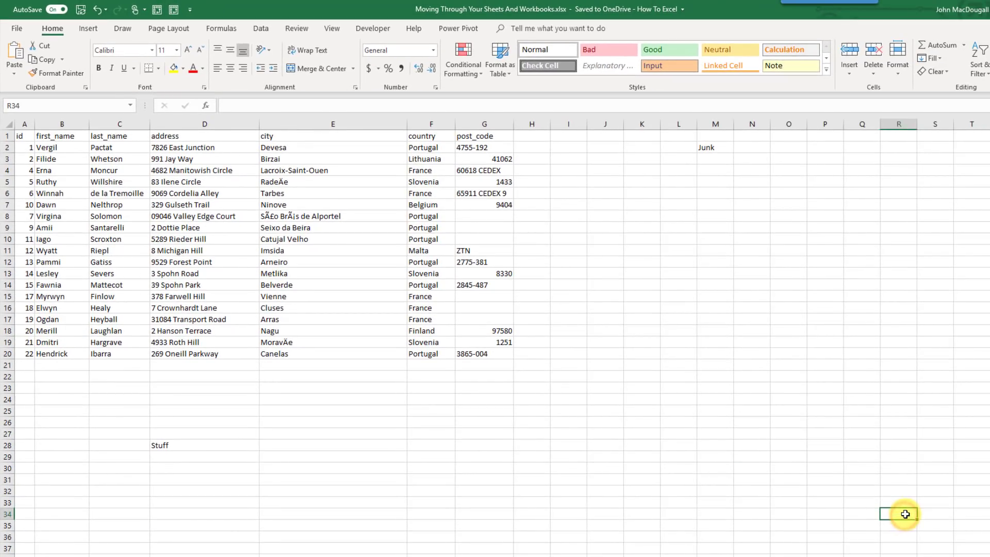
{"action": "key", "text": "ctrl+End"}
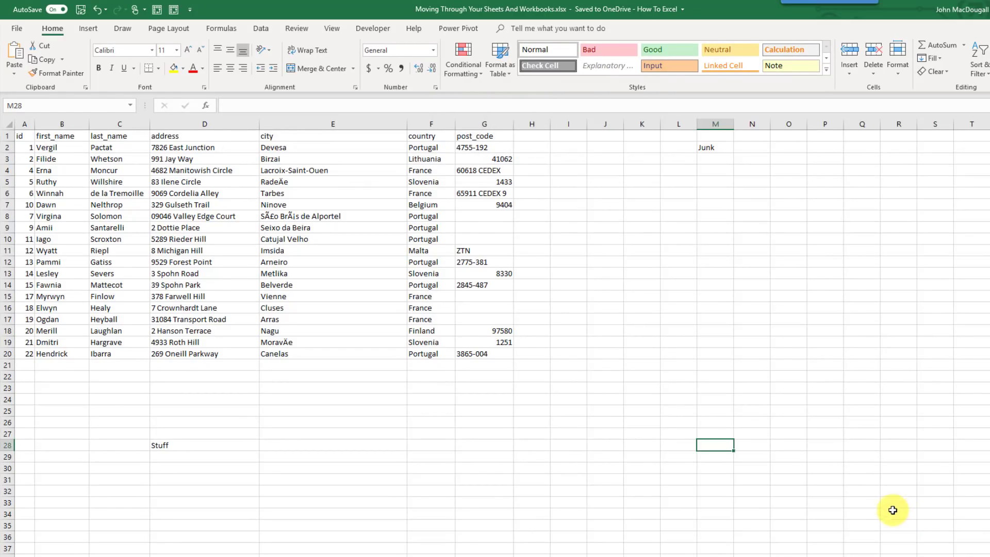
{"action": "left_click", "coordinate": [134, 196]}
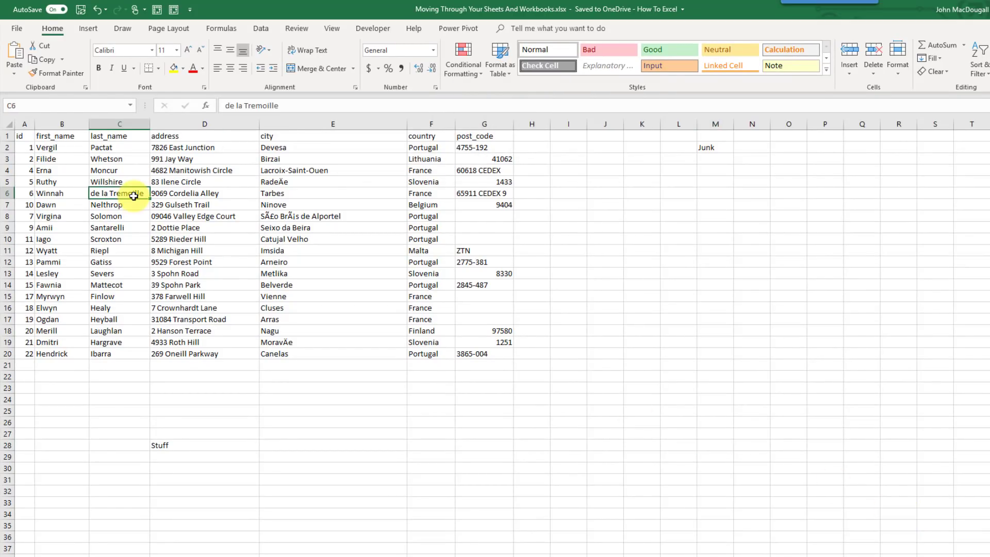
{"action": "key", "text": "ctrl+End"}
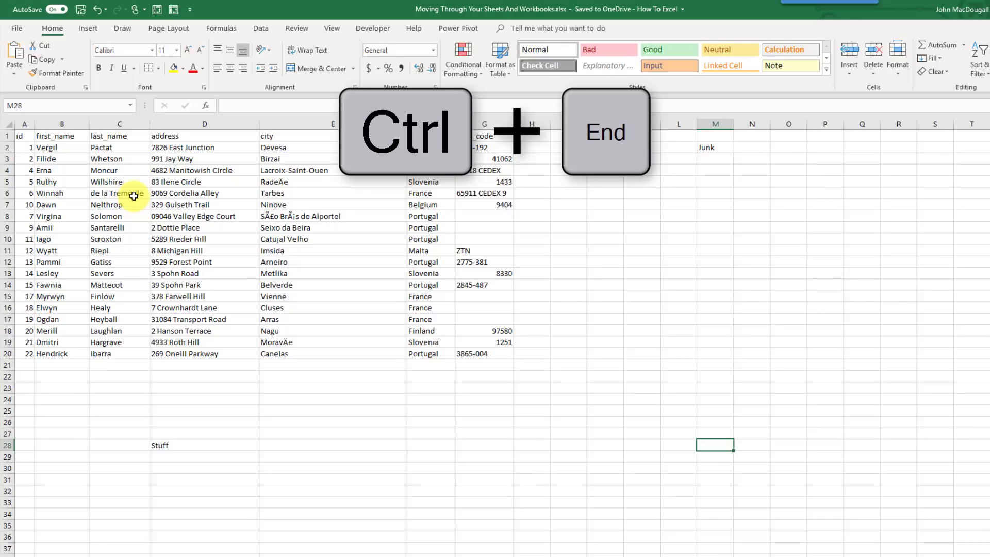
{"action": "left_click", "coordinate": [134, 193]}
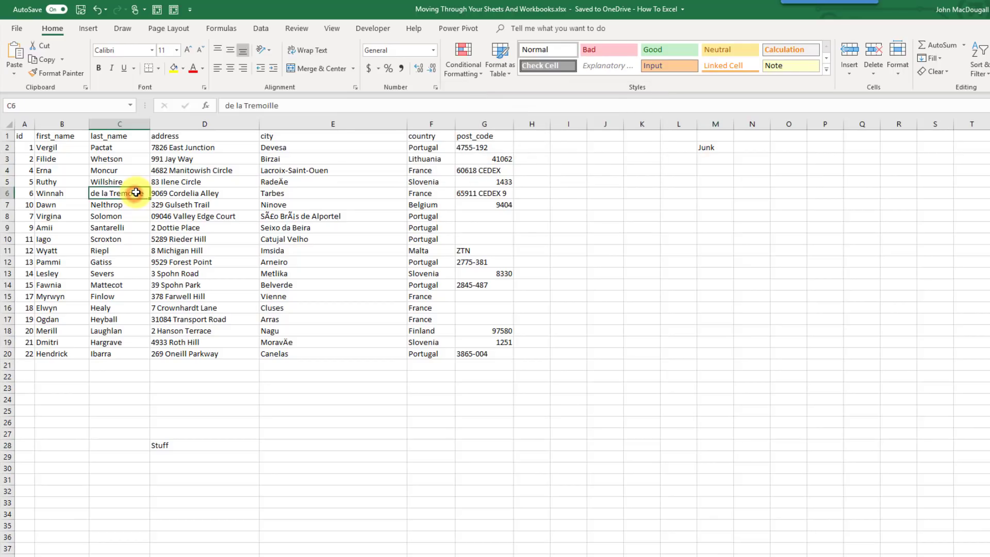
{"action": "key", "text": "ctrl+shift+End"}
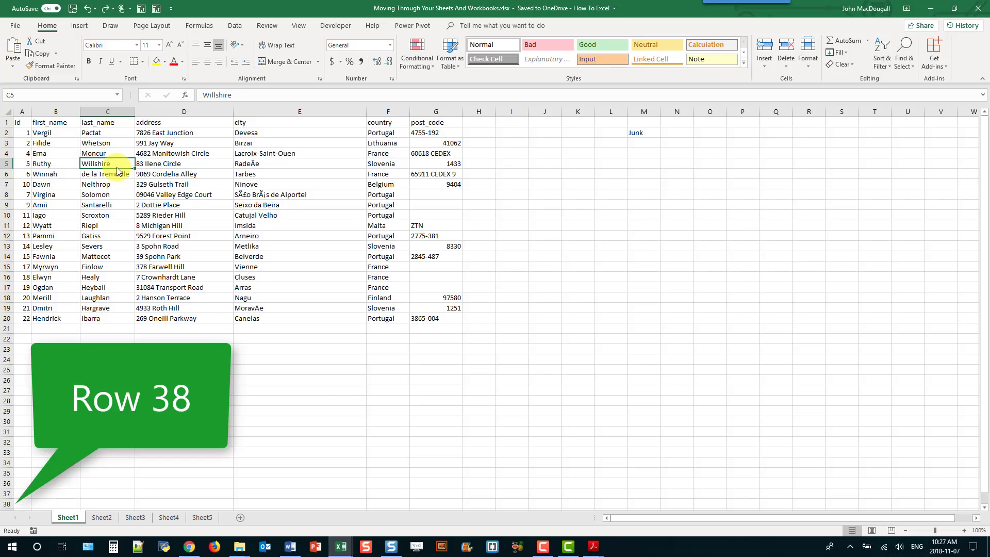
{"action": "key", "text": "Page_Down"}
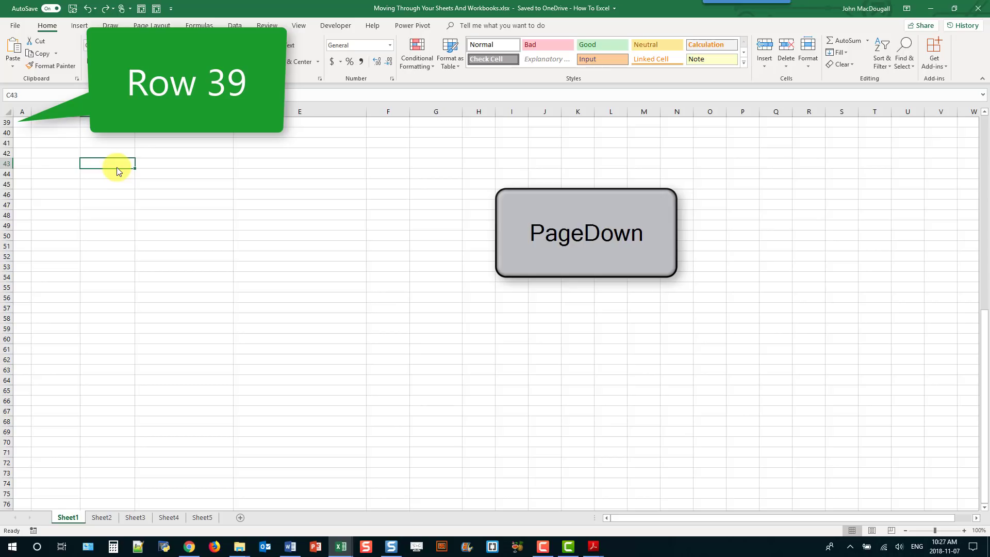
{"action": "key", "text": "Page_Down"}
{"action": "key", "text": "Page_Down"}
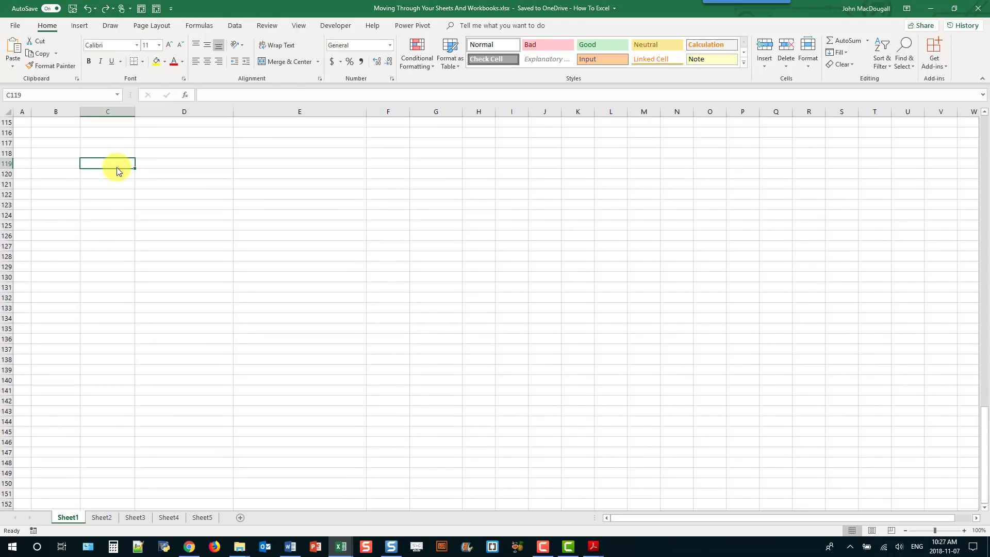
{"action": "key", "text": "Page_Up"}
{"action": "key", "text": "Page_Up"}
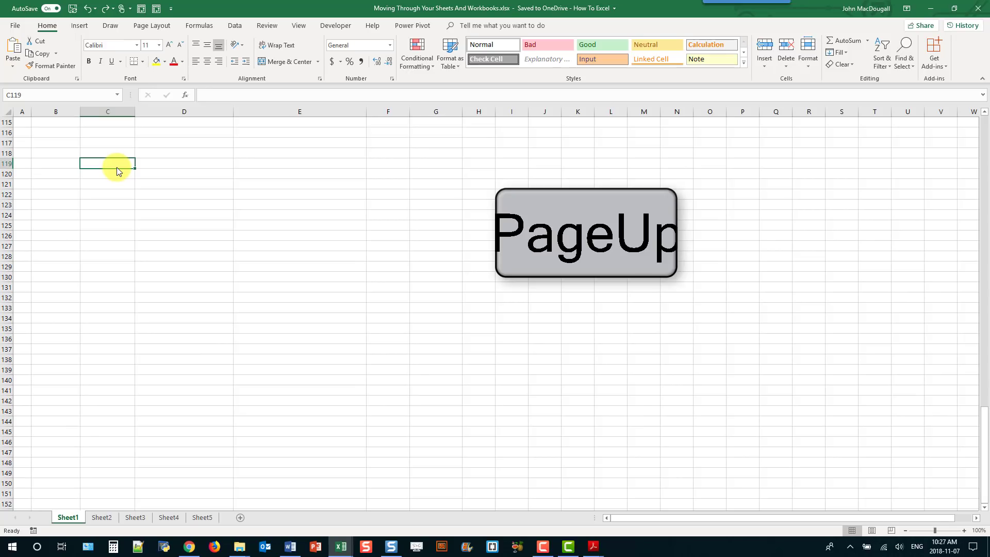
{"action": "key", "text": "Page_Up"}
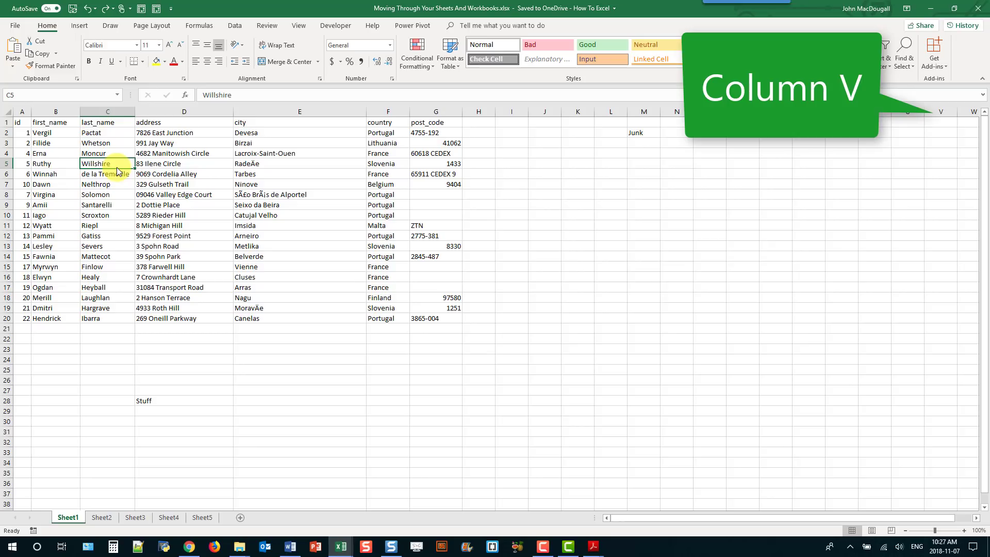
{"action": "key", "text": "alt+Page_Down"}
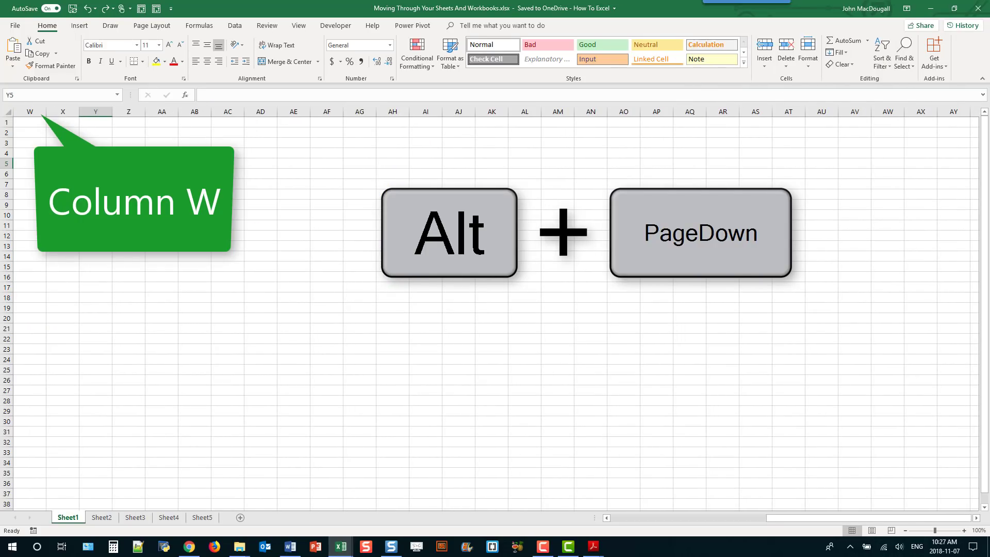
{"action": "key", "text": "alt+Page_Down"}
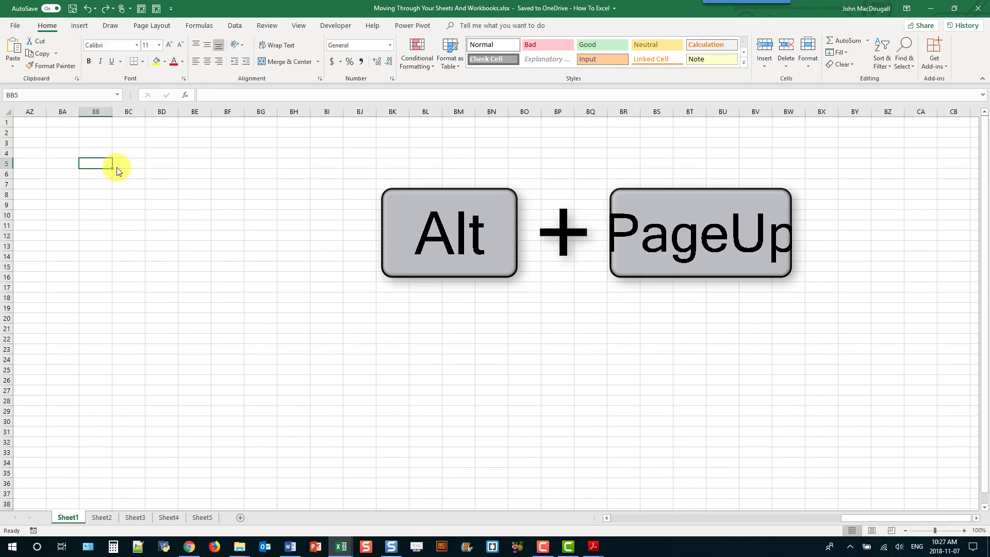
{"action": "key", "text": "alt+Page_Up"}
{"action": "key", "text": "alt+Page_Up"}
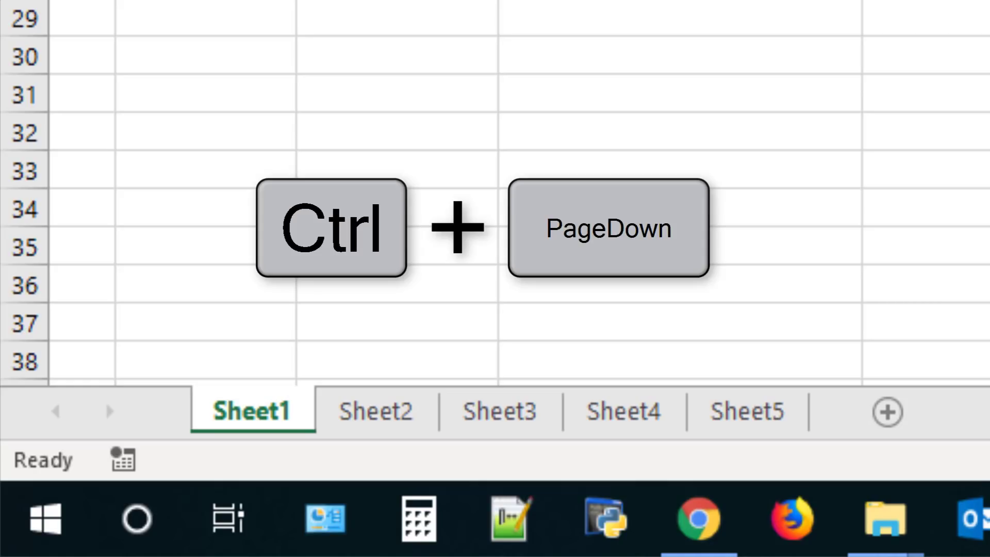
Cycle forward to Sheet5 and back to Sheet1, then group Sheet1 through Sheet3
{"action": "key", "text": "ctrl+Page_Down"}
{"action": "key", "text": "ctrl+Page_Down"}
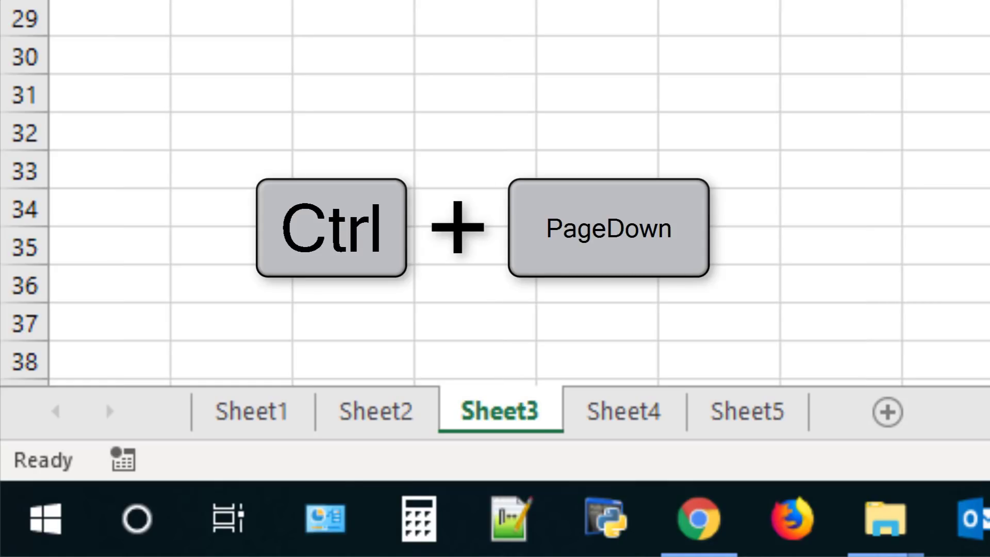
{"action": "key", "text": "ctrl+Page_Down"}
{"action": "key", "text": "ctrl+Page_Down"}
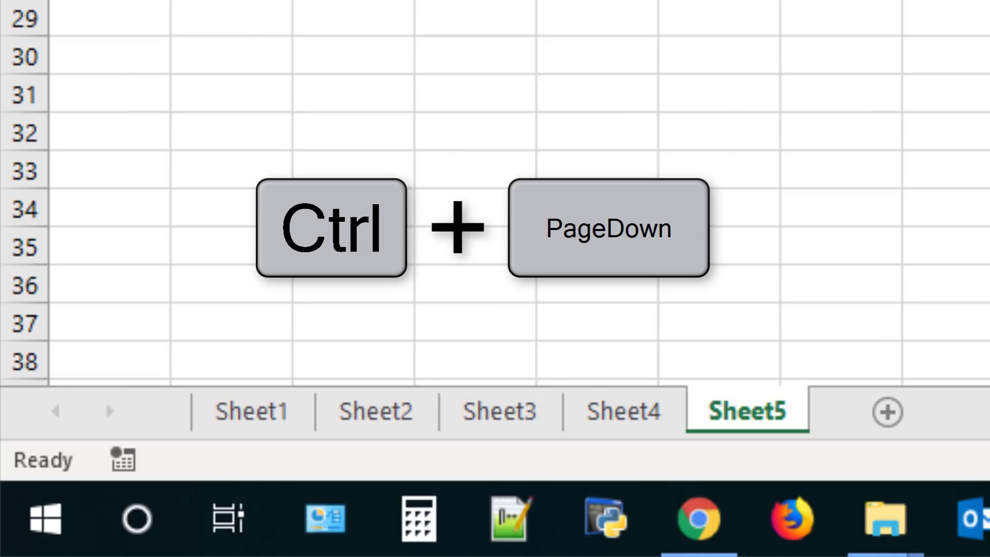
{"action": "key", "text": "ctrl+Page_Up"}
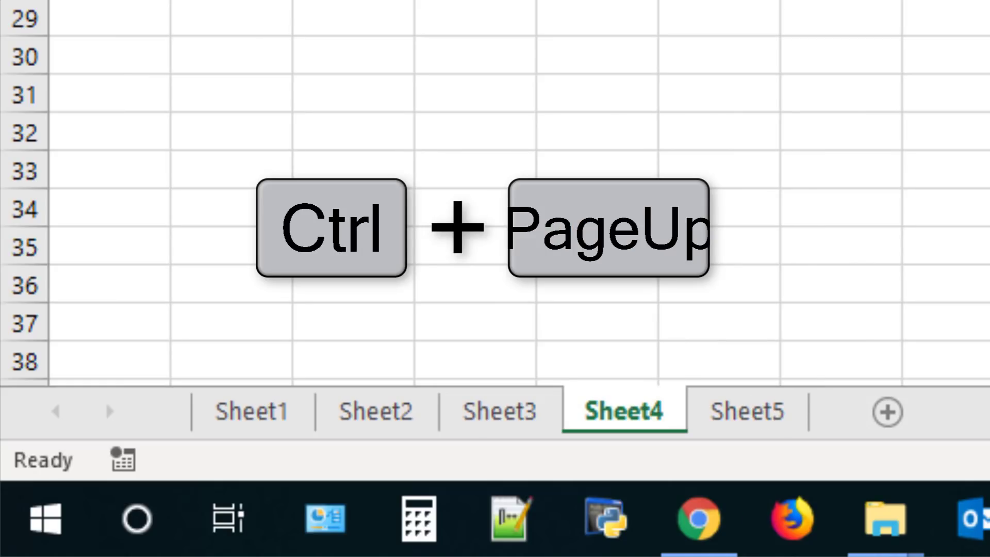
{"action": "key", "text": "ctrl+Page_Up"}
{"action": "key", "text": "ctrl+Page_Up"}
{"action": "key", "text": "ctrl+Page_Up"}
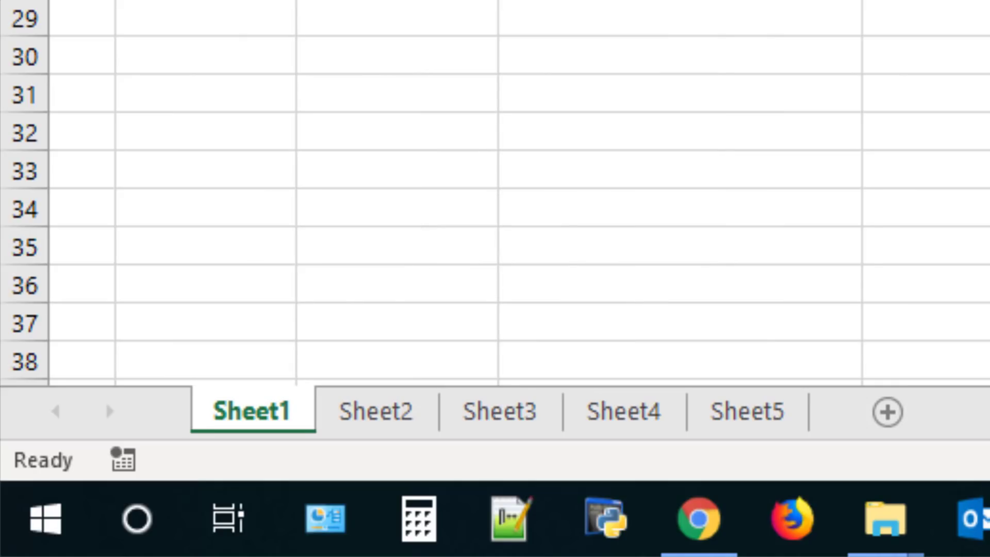
{"action": "key", "text": "ctrl+shift+Page_Down"}
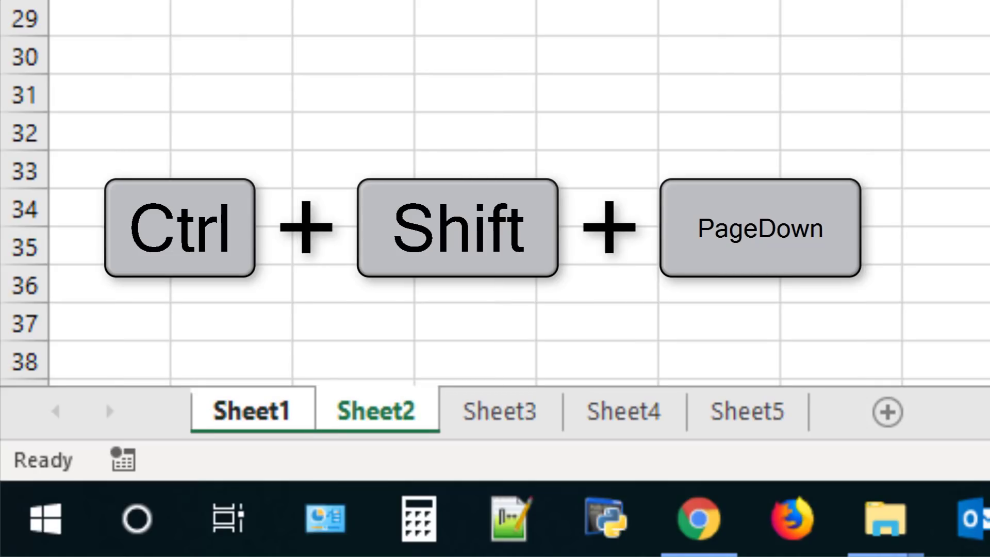
{"action": "key", "text": "ctrl+shift+Page_Down"}
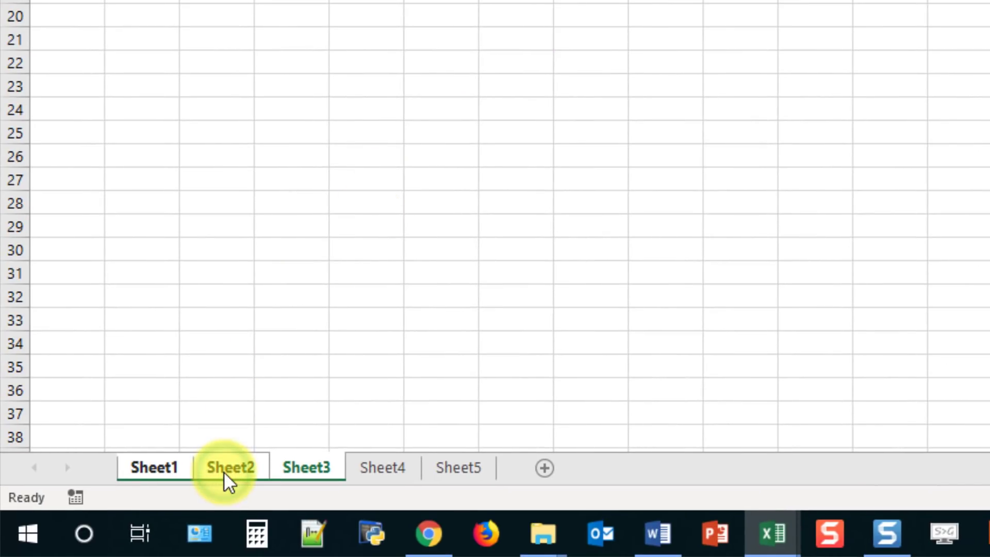
Choose Ungroup Sheets from the grouped sheet tabs' right-click menu to separate Sheet1–Sheet3
{"action": "right_click", "coordinate": [223, 471]}
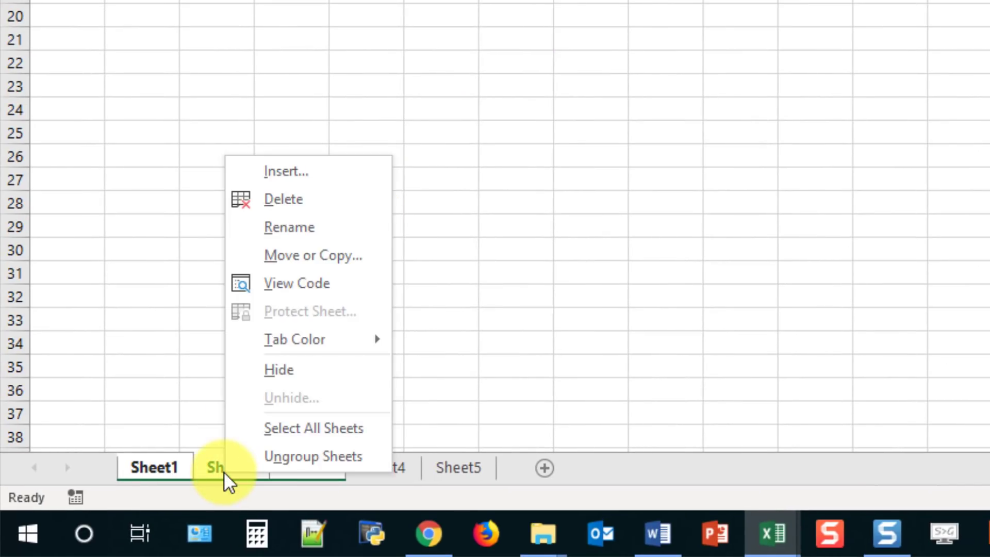
{"action": "left_click", "coordinate": [247, 456]}
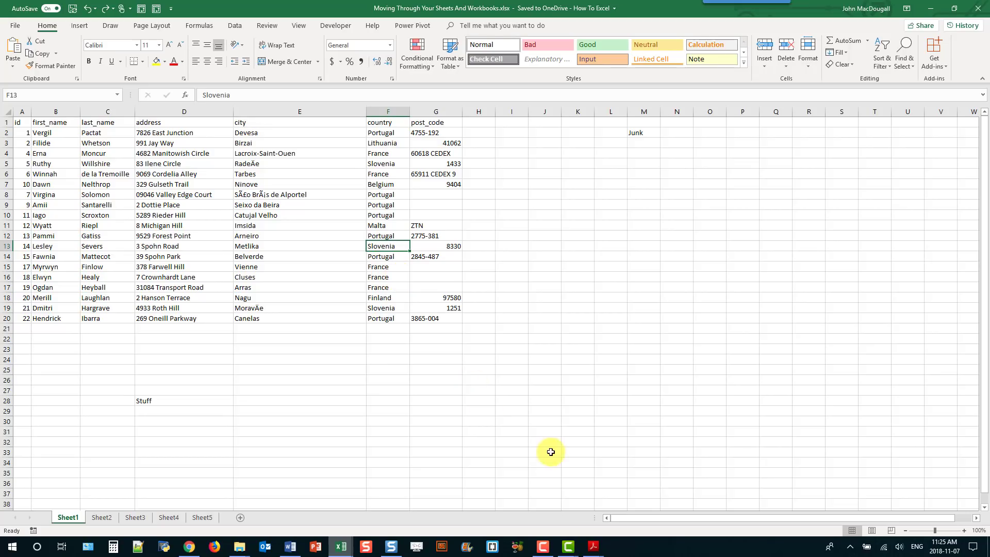
Scroll far right past the data, then jump back to active cell F13 (Slovenia) with Ctrl+Backspace
{"action": "left_click_drag", "start_coordinate": [631, 519], "coordinate": [729, 519]}
{"action": "left_click", "coordinate": [976, 518]}
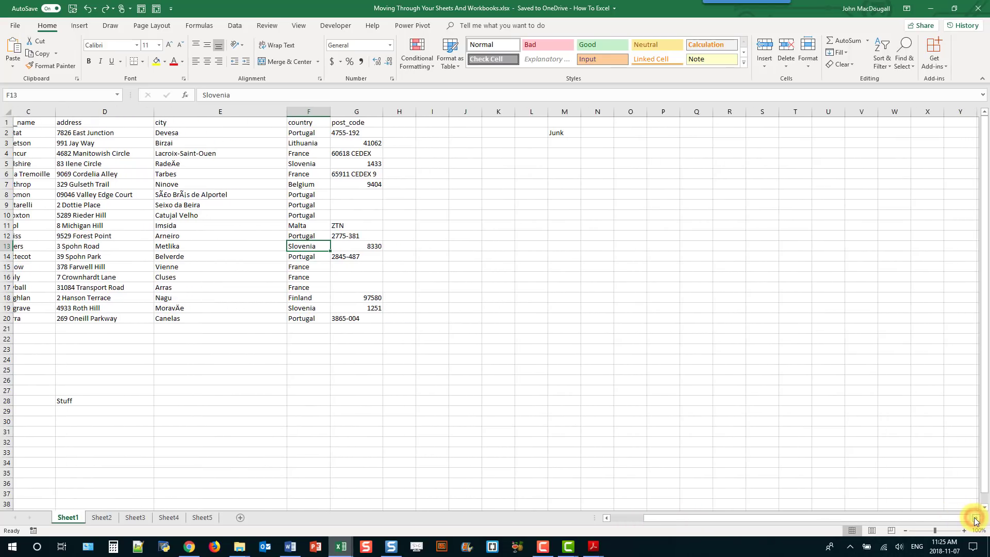
{"action": "left_click_drag", "start_coordinate": [976, 521], "coordinate": [976, 521]}
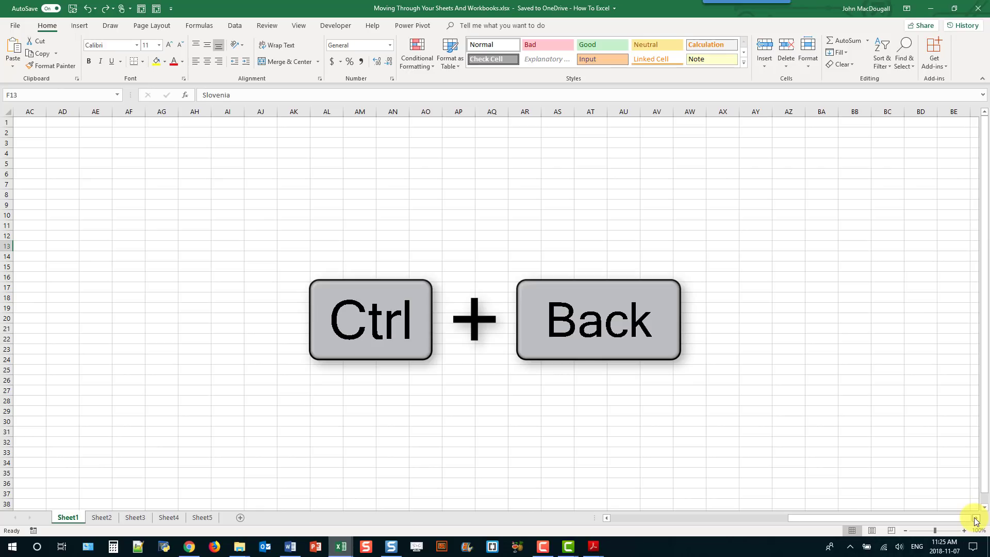
{"action": "key", "text": "ctrl+BackSpace"}
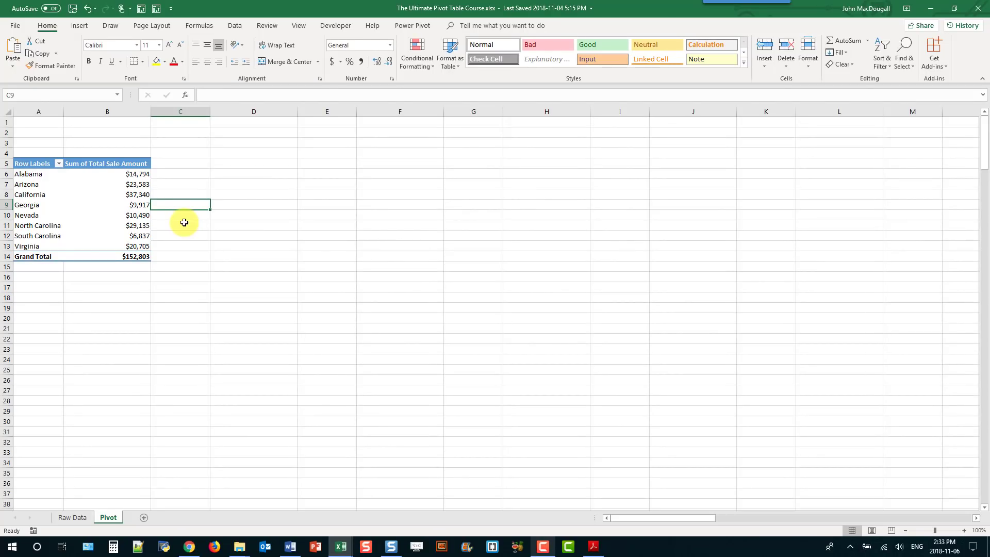
From the pivot's Georgia total, use F6 to reach the PivotTable Fields pane and tab/arrow through its fields
{"action": "left_click", "coordinate": [130, 205]}
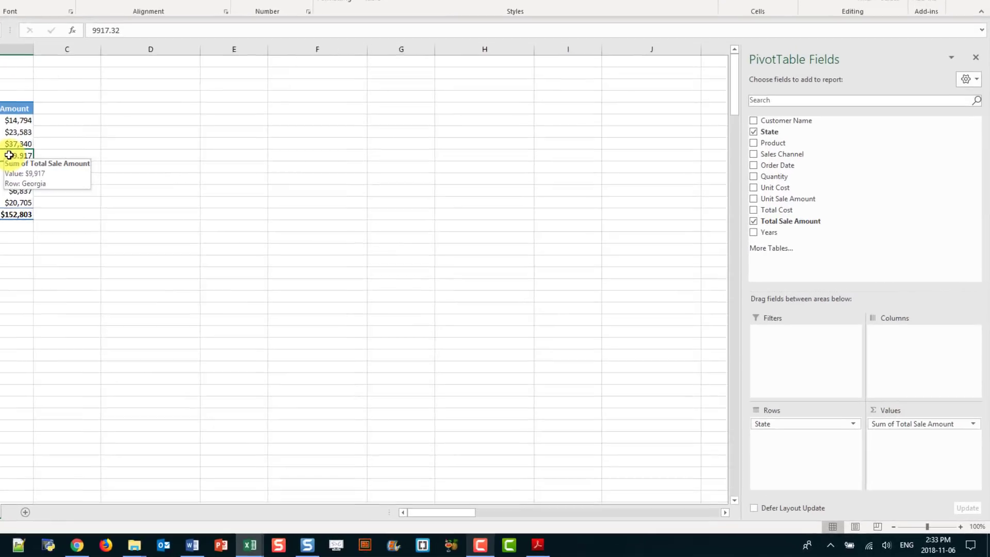
{"action": "key", "text": "F6"}
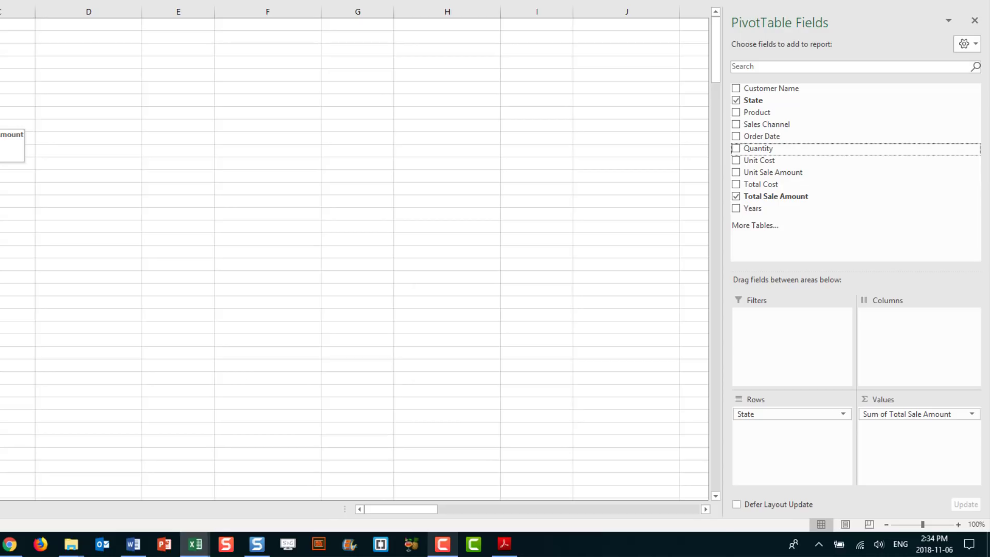
{"action": "key", "text": "Tab"}
{"action": "key", "text": "Tab"}
{"action": "key", "text": "Tab"}
{"action": "key", "text": "Tab"}
{"action": "key", "text": "Tab"}
{"action": "key", "text": "Tab"}
{"action": "key", "text": "Tab"}
{"action": "key", "text": "shift+Tab"}
{"action": "key", "text": "shift+Tab"}
{"action": "key", "text": "shift+Tab"}
{"action": "key", "text": "shift+Tab"}
{"action": "key", "text": "shift+Tab"}
{"action": "key", "text": "shift+Tab"}
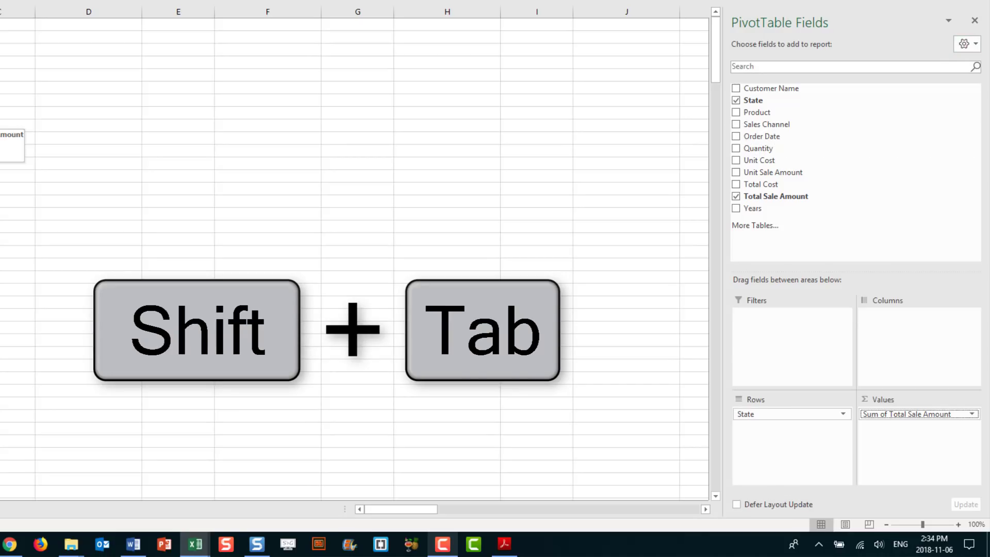
{"action": "key", "text": "Down"}
{"action": "key", "text": "Down"}
{"action": "key", "text": "Down"}
{"action": "key", "text": "Down"}
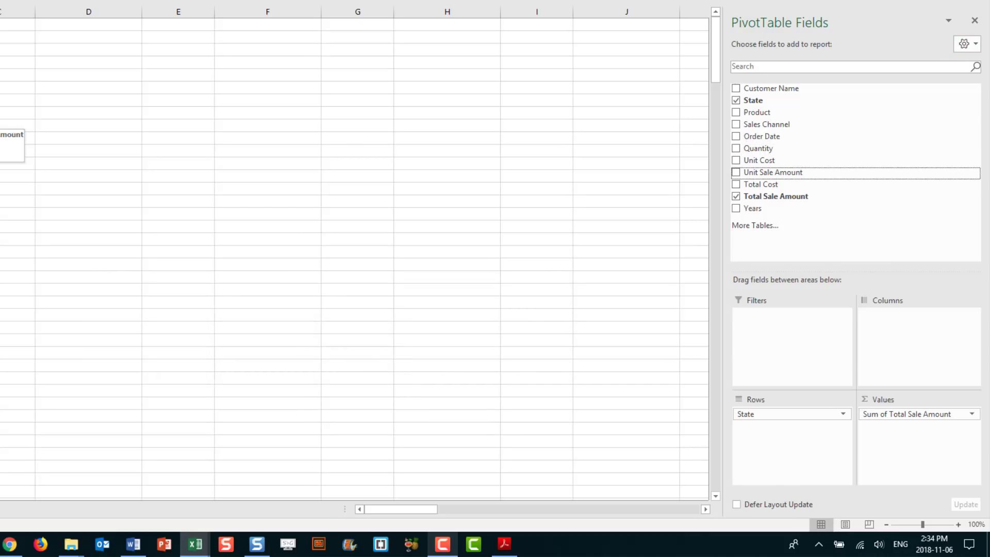
{"action": "key", "text": "Up"}
{"action": "key", "text": "Up"}
{"action": "key", "text": "Up"}
{"action": "key", "text": "Up"}
{"action": "key", "text": "Up"}
{"action": "key", "text": "Up"}
{"action": "key", "text": "Up"}
{"action": "key", "text": "Up"}
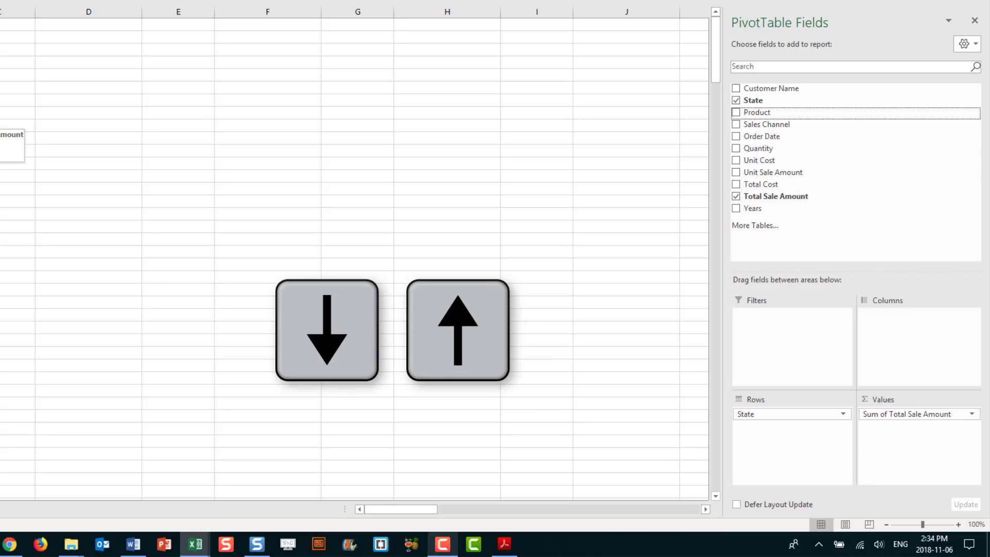
{"action": "key", "text": "Down"}
{"action": "key", "text": "Down"}
{"action": "key", "text": "Down"}
{"action": "key", "text": "Down"}
{"action": "key", "text": "Down"}
{"action": "key", "text": "Down"}
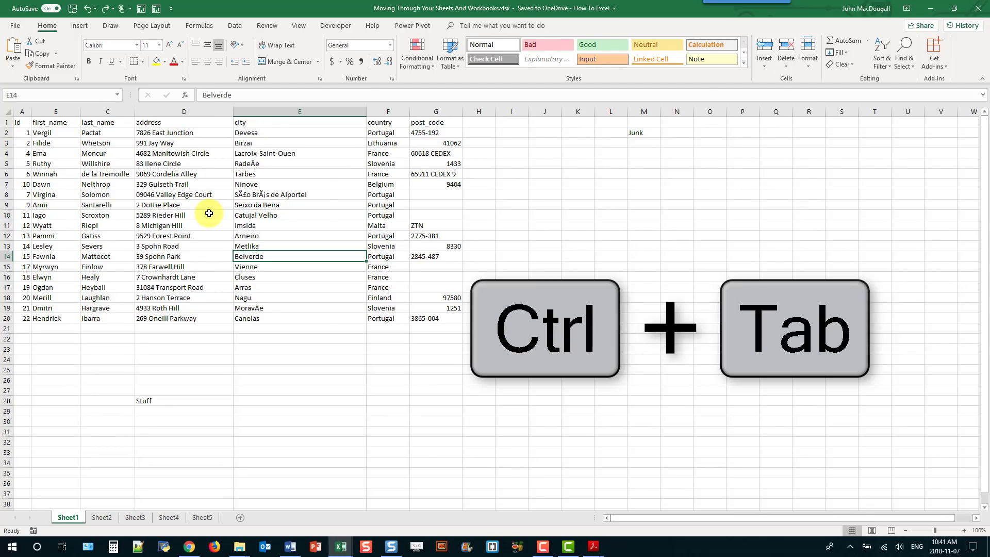
Cycle forward twice with Ctrl+Tab, then backward three times with Ctrl+Shift+Tab through the open workbooks
{"action": "key", "text": "ctrl+Tab"}
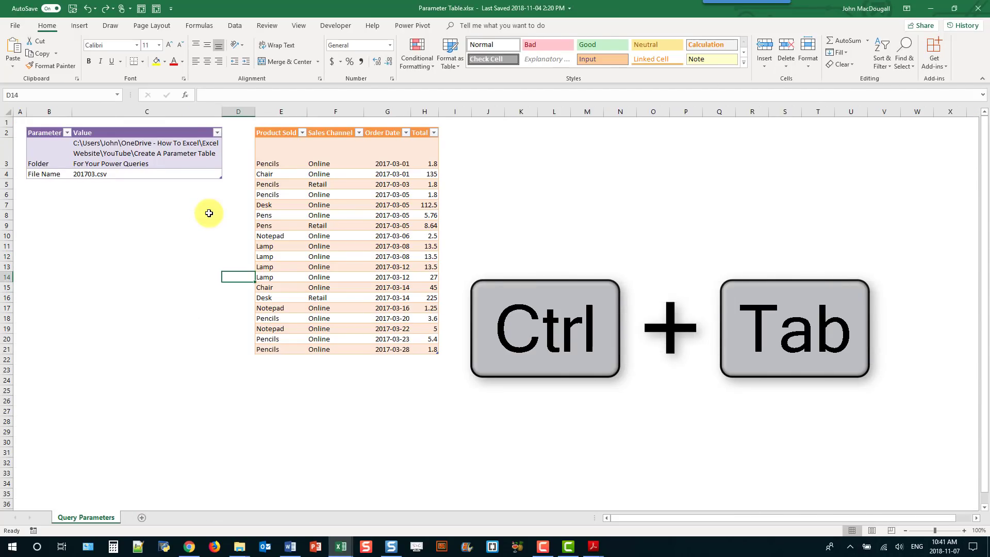
{"action": "key", "text": "ctrl+Tab"}
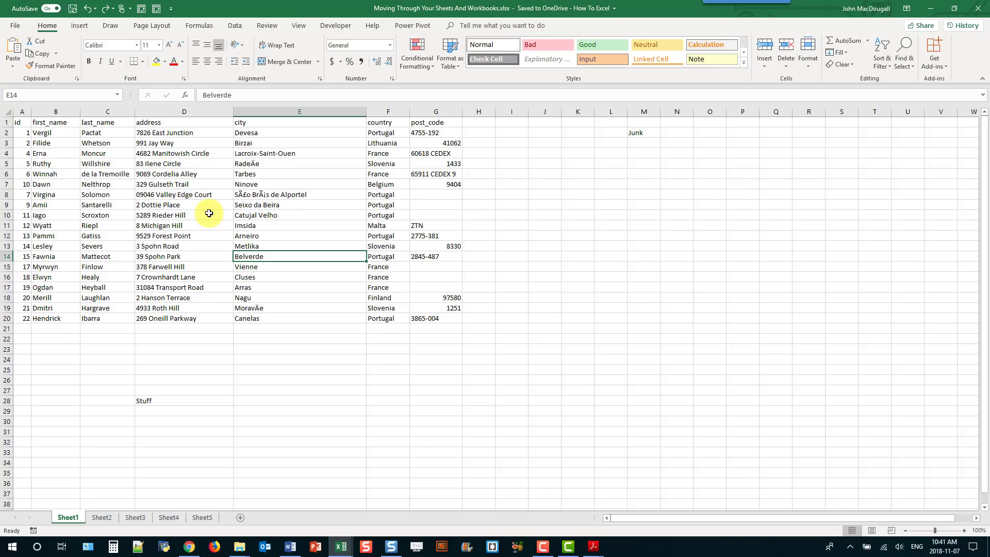
{"action": "key", "text": "ctrl+shift+Tab"}
{"action": "key", "text": "ctrl+shift+Tab"}
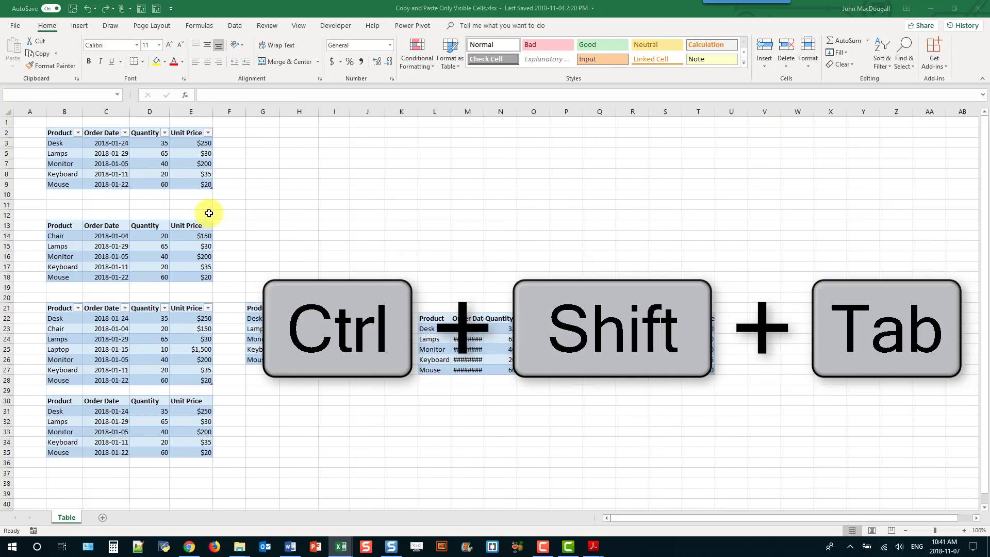
{"action": "key", "text": "ctrl+shift+Tab"}
{"action": "key", "text": "ctrl+shift+Tab"}
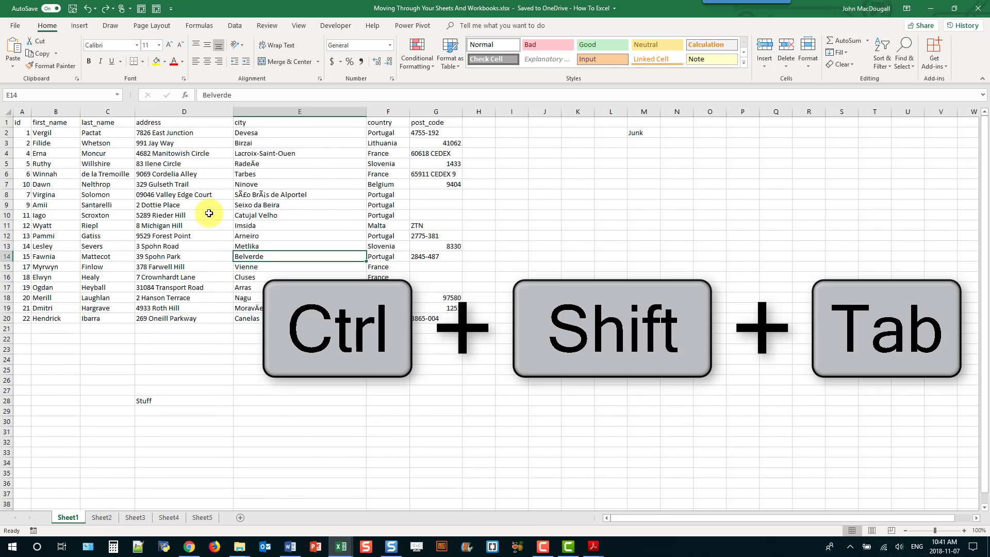
{"action": "key", "text": "ctrl+shift+Tab"}
{"action": "key", "text": "ctrl+shift+Tab"}
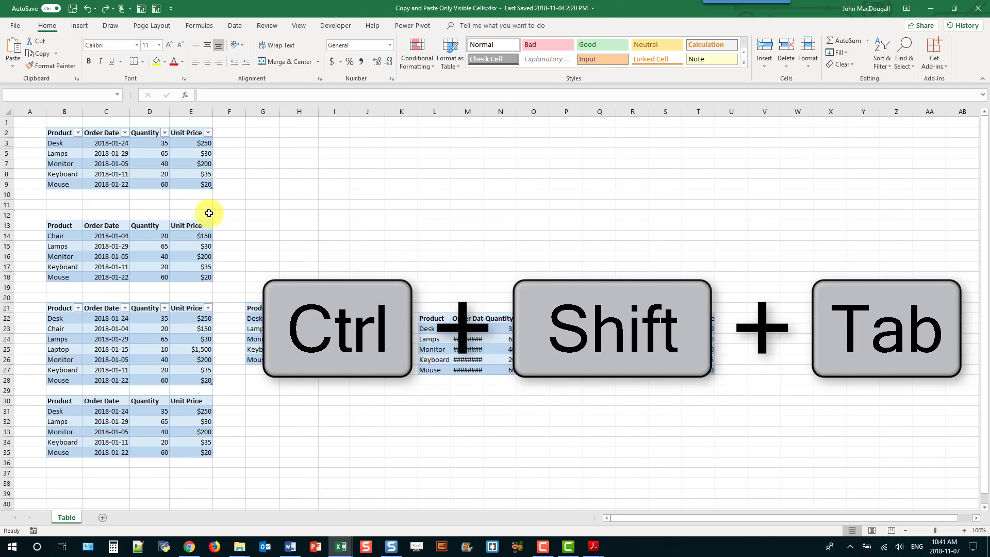